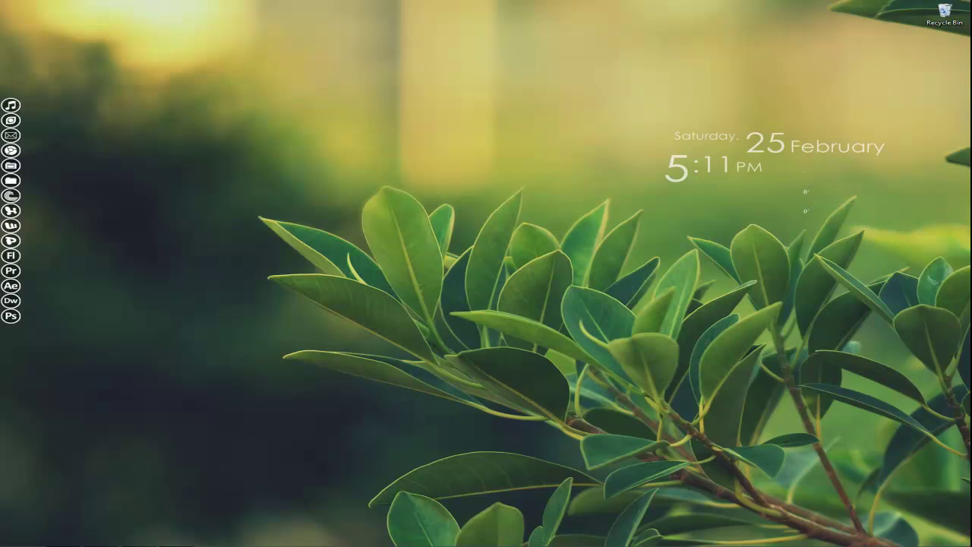
# Step: Delete the STEVO MoText object and start a new empty Untitled 2 project
pyautogui.click(100, 538)
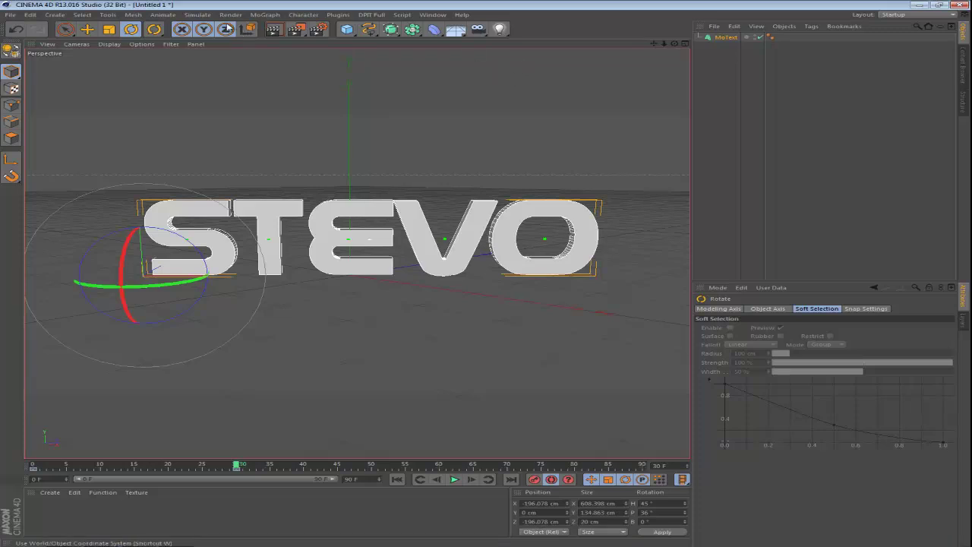
pyautogui.click(723, 39)
pyautogui.press('Delete')
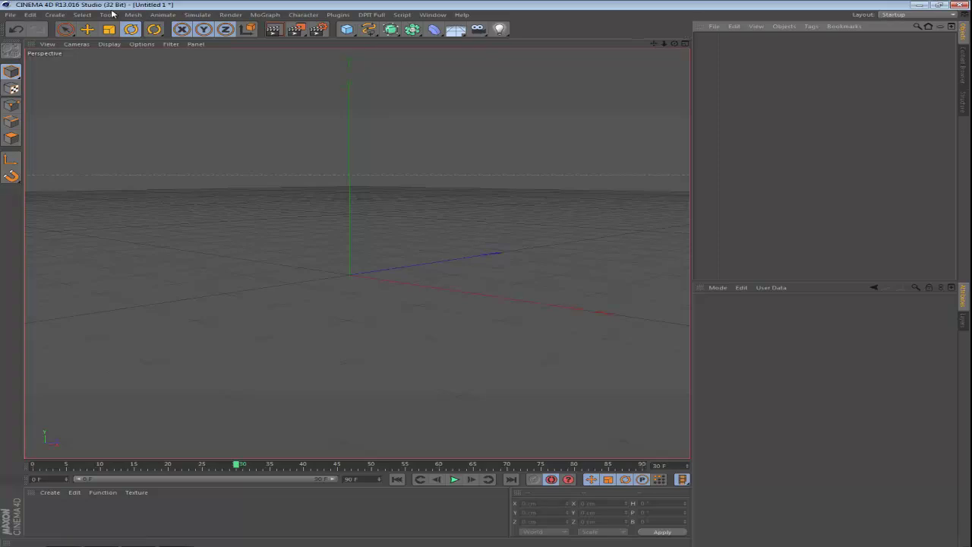
pyautogui.click(10, 14)
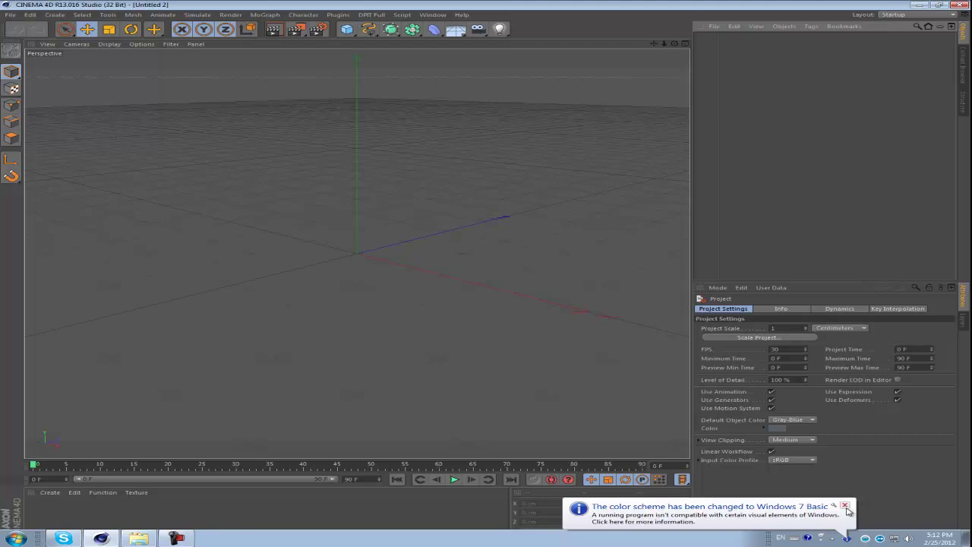
# Step: Dismiss the colour scheme notification and open the taskbar properties
pyautogui.click(845, 506)
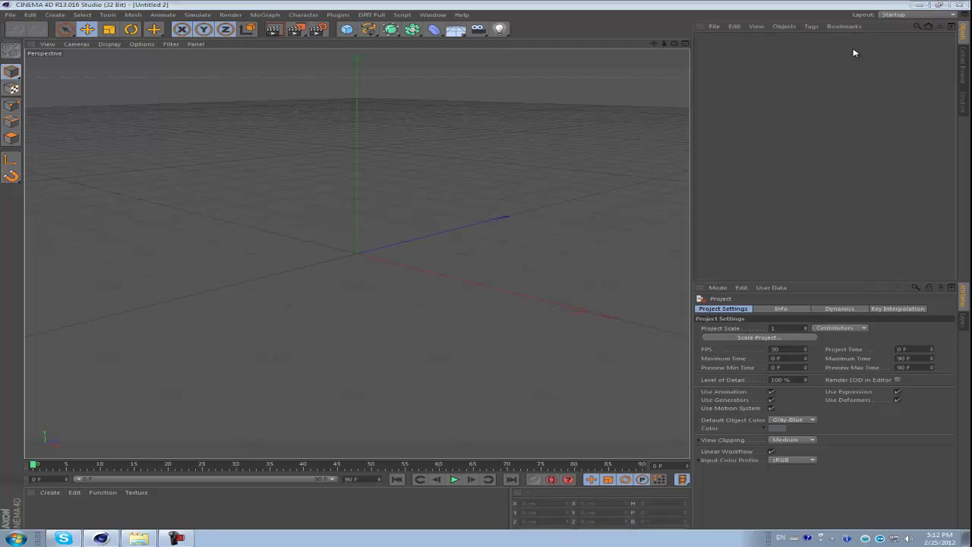
pyautogui.rightClick(50, 538)
pyautogui.click(85, 536)
# Step: Close the taskbar properties dialog and add a 3D MoText object to the scene
pyautogui.click(236, 343)
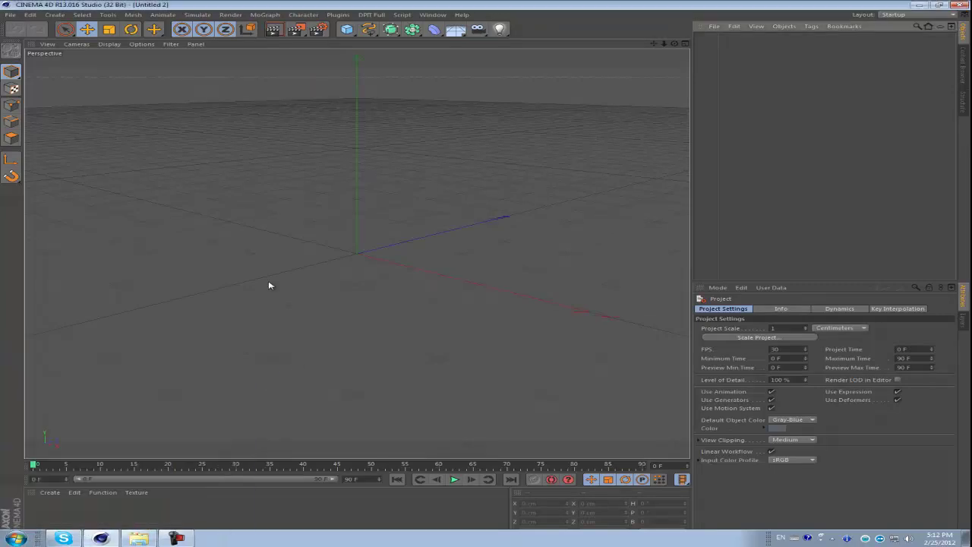
pyautogui.click(264, 14)
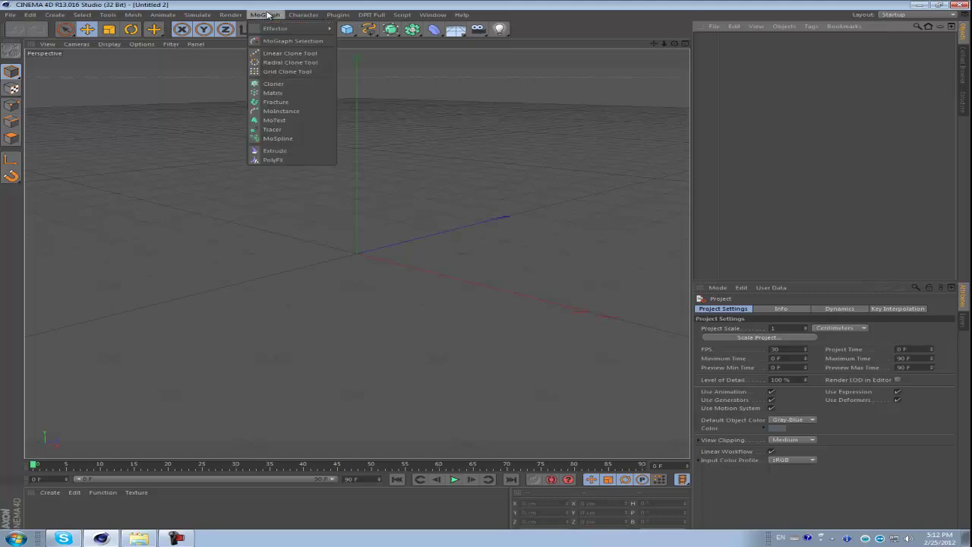
pyautogui.click(272, 122)
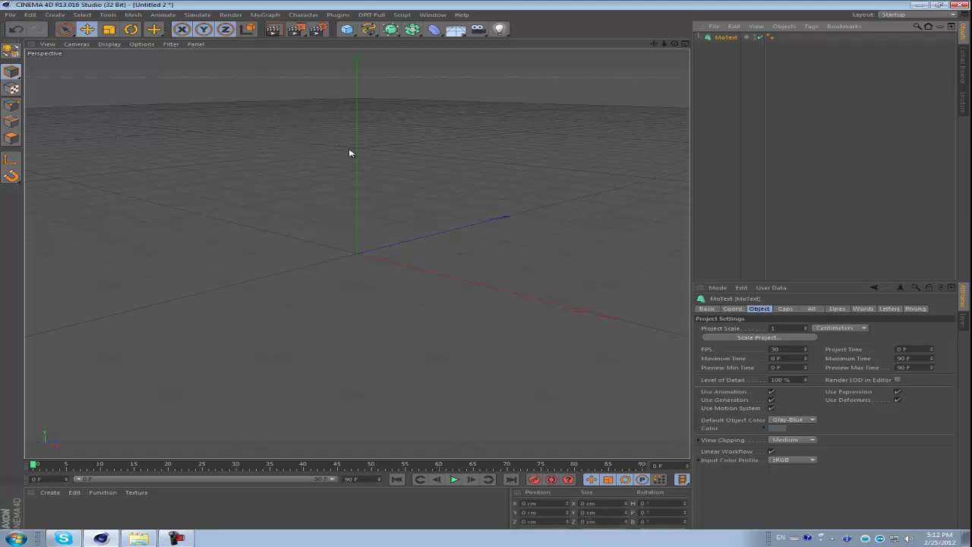
# Step: Change the MoText text to 'stevo' and set its font to Roland
pyautogui.moveTo(741, 345); pyautogui.dragTo(669, 348)
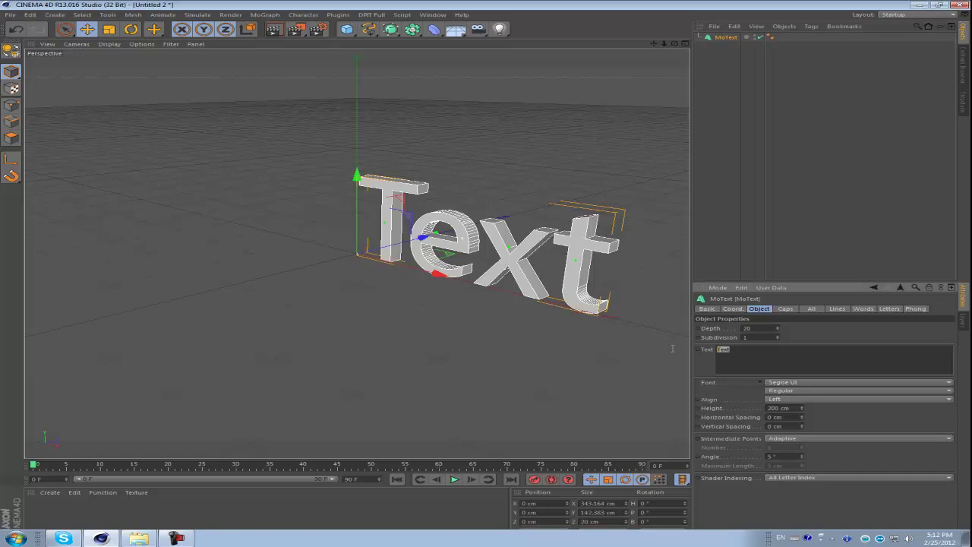
pyautogui.write('sfeve')
pyautogui.click(811, 383)
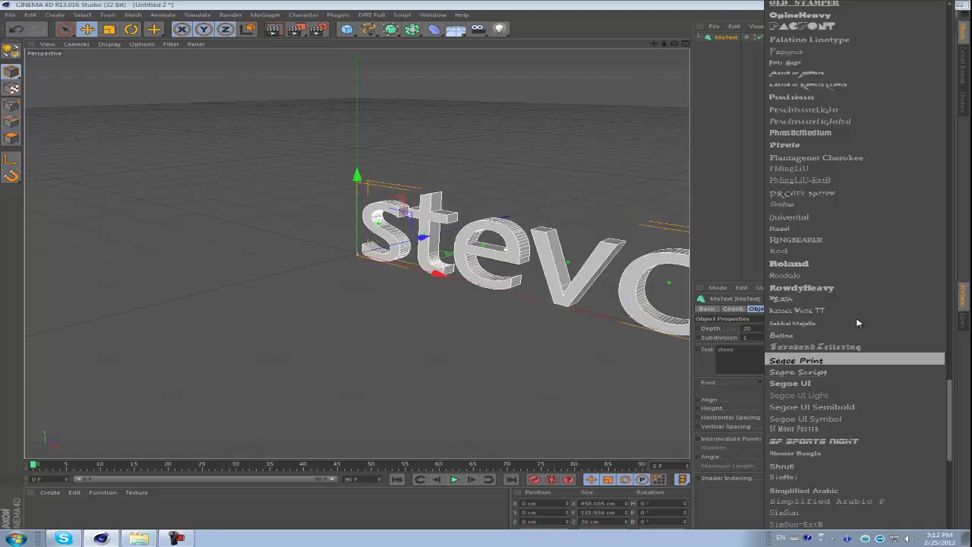
pyautogui.click(799, 264)
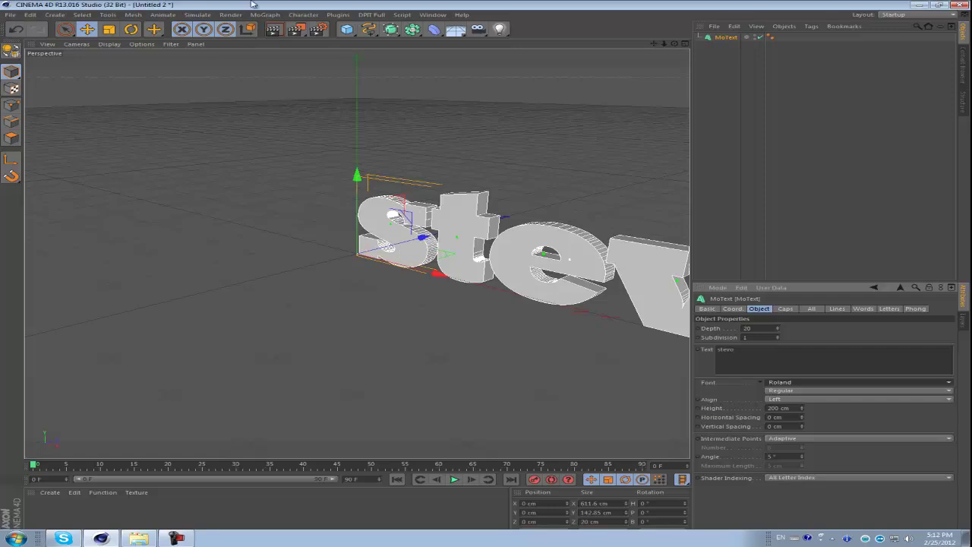
# Step: Rotate the stevo text to a 45° heading and slide it left to X/Z −171.31 cm
pyautogui.click(132, 28)
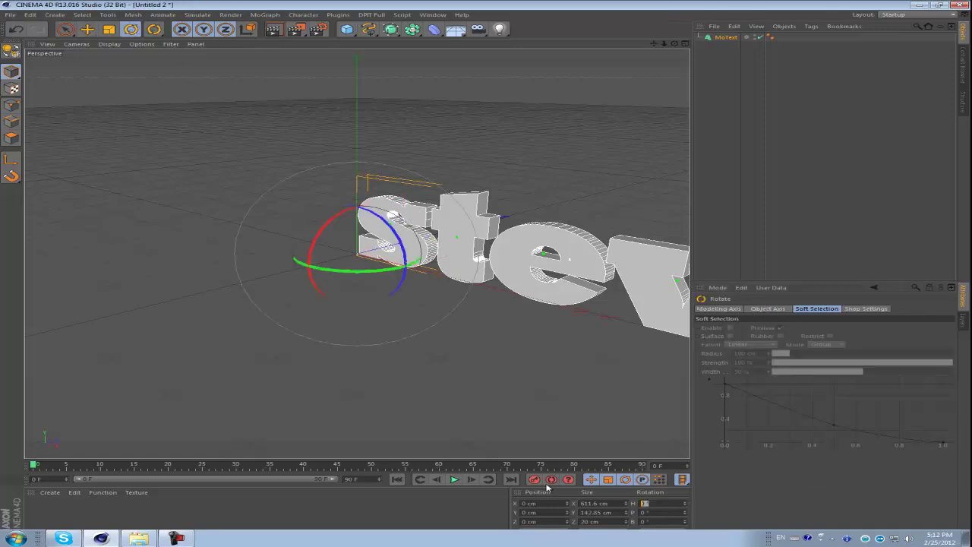
pyautogui.press('Return')
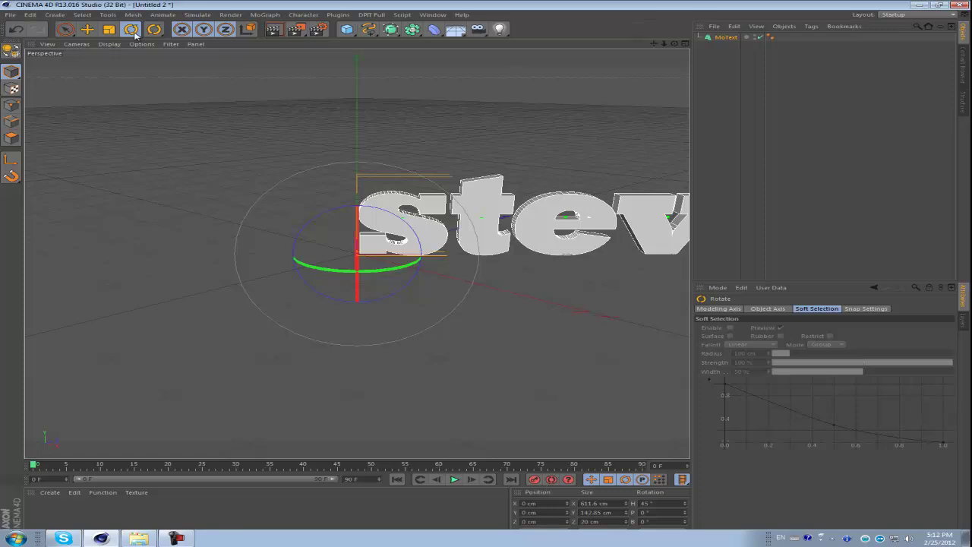
pyautogui.click(87, 28)
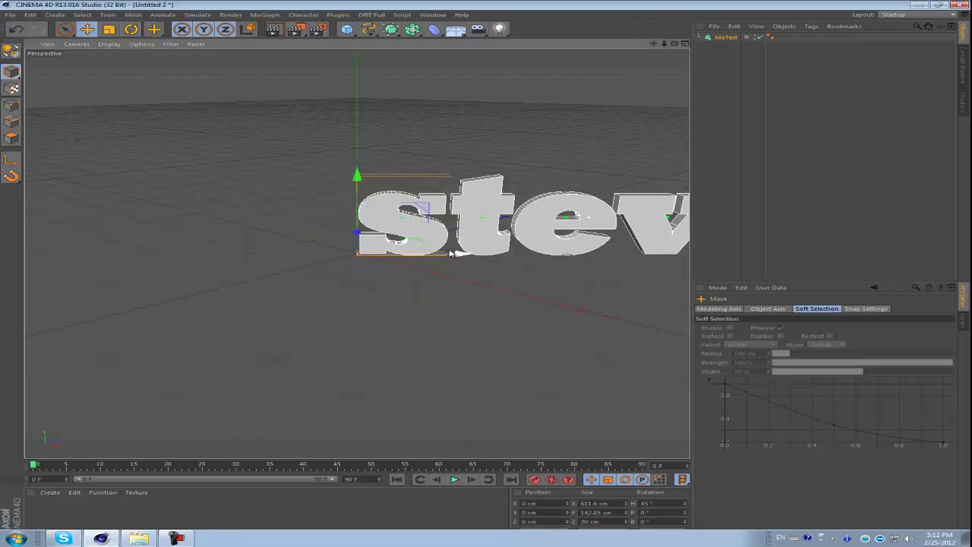
pyautogui.moveTo(449, 253); pyautogui.dragTo(283, 253)
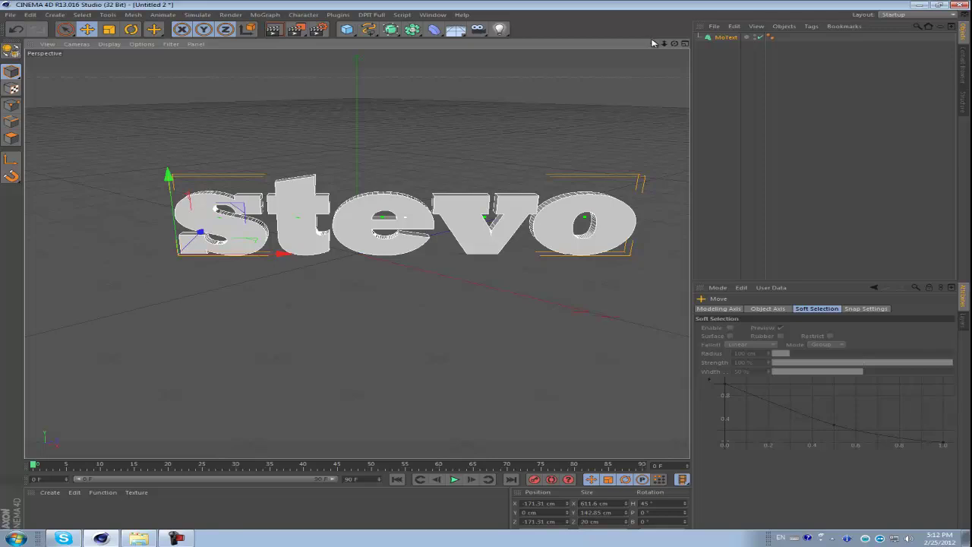
pyautogui.moveTo(656, 43); pyautogui.dragTo(488, 278)
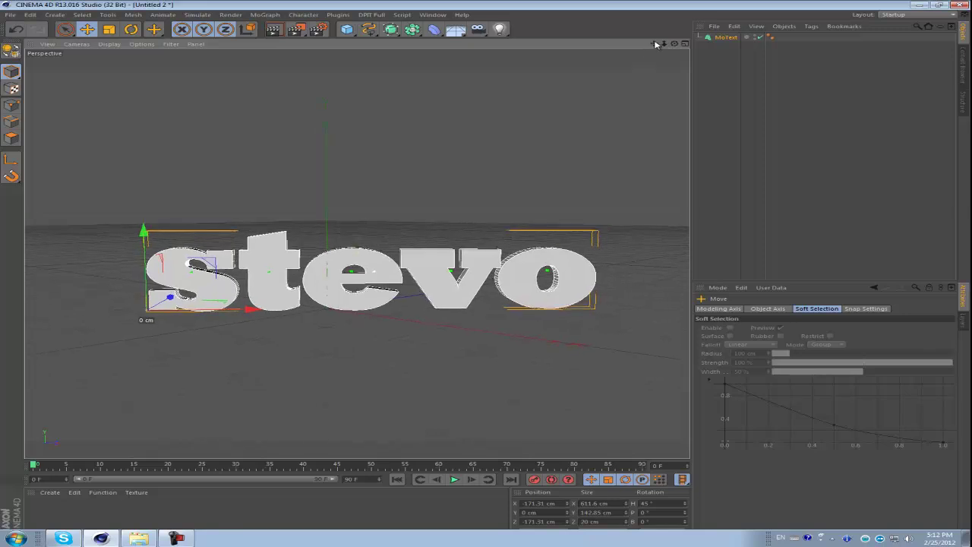
pyautogui.moveTo(656, 43); pyautogui.dragTo(486, 275)
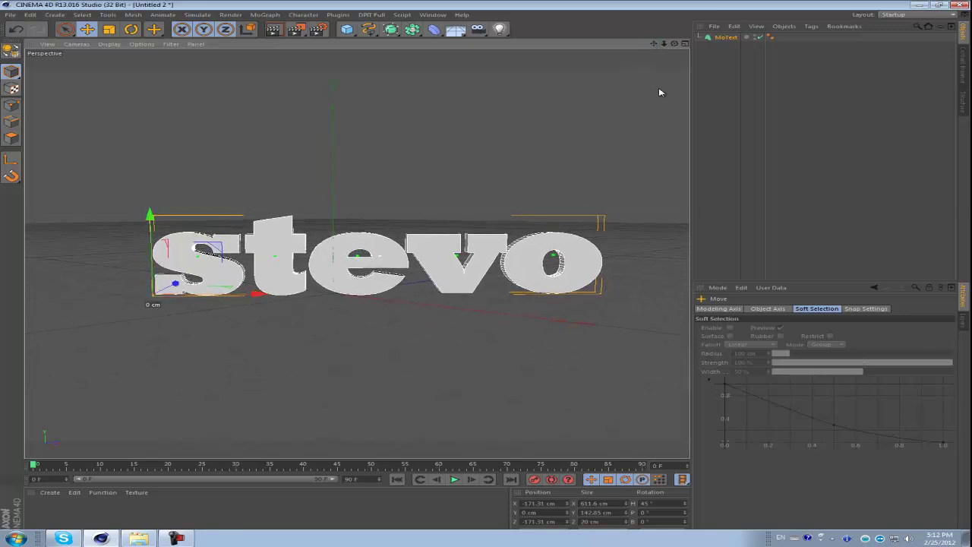
pyautogui.click(725, 38)
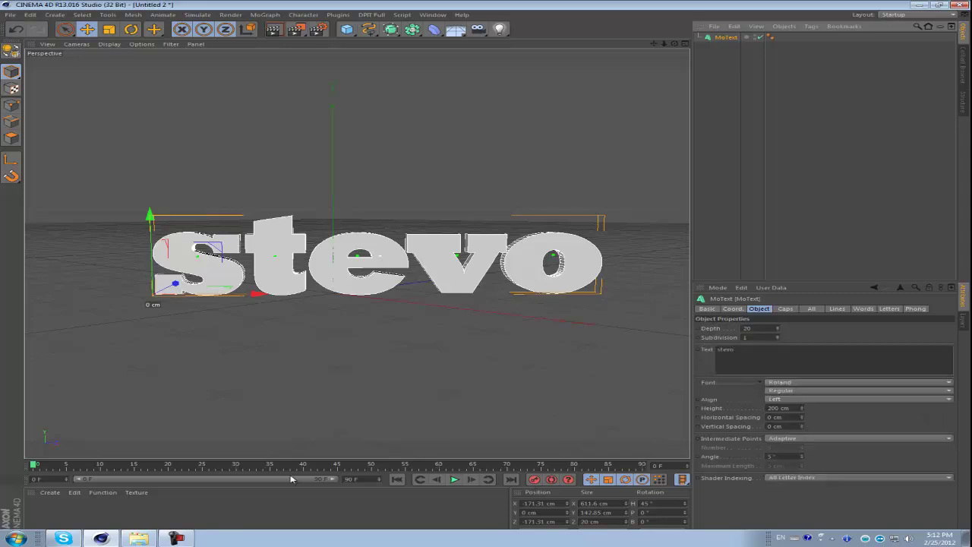
# Step: With Autokey on at frame 30, slide the text further left and set pitch to 360°
pyautogui.click(550, 480)
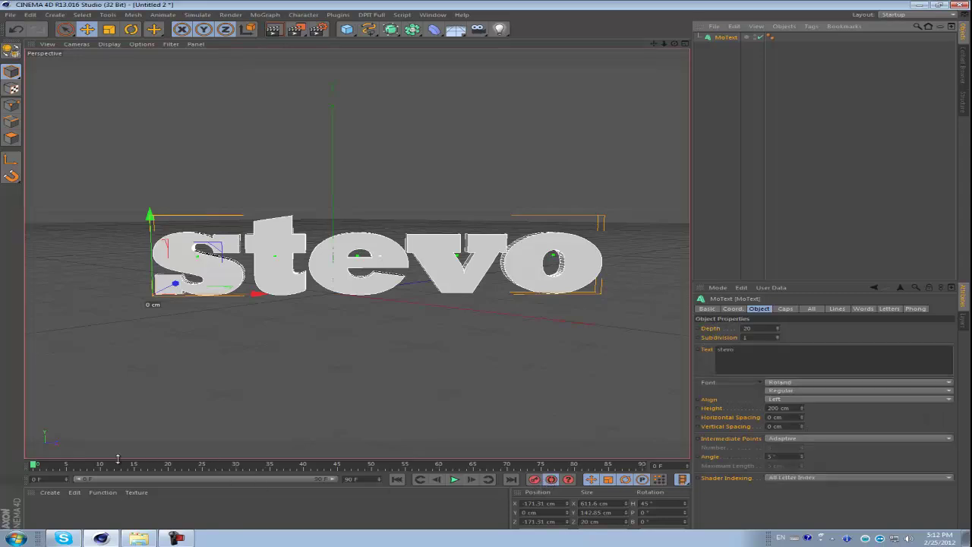
pyautogui.moveTo(38, 469); pyautogui.dragTo(241, 465)
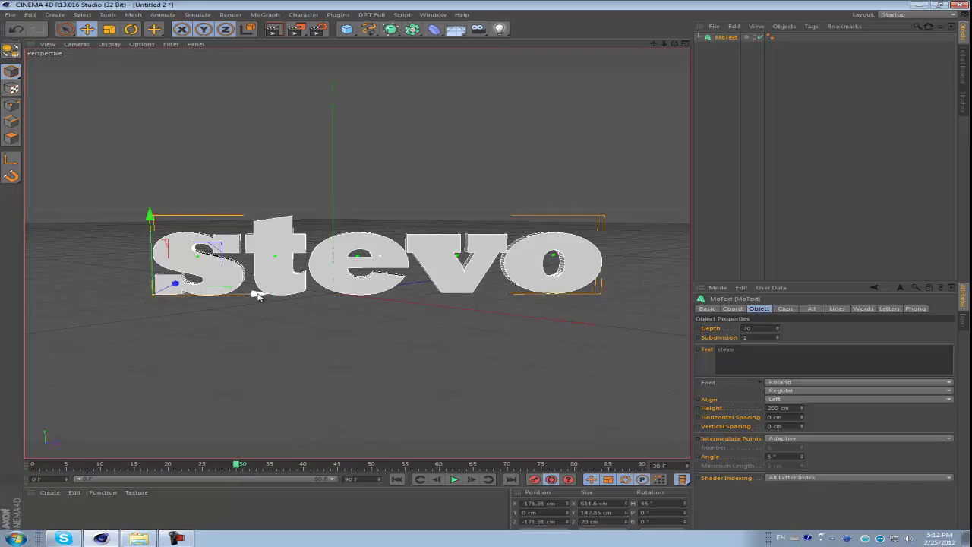
pyautogui.moveTo(257, 292); pyautogui.dragTo(170, 289)
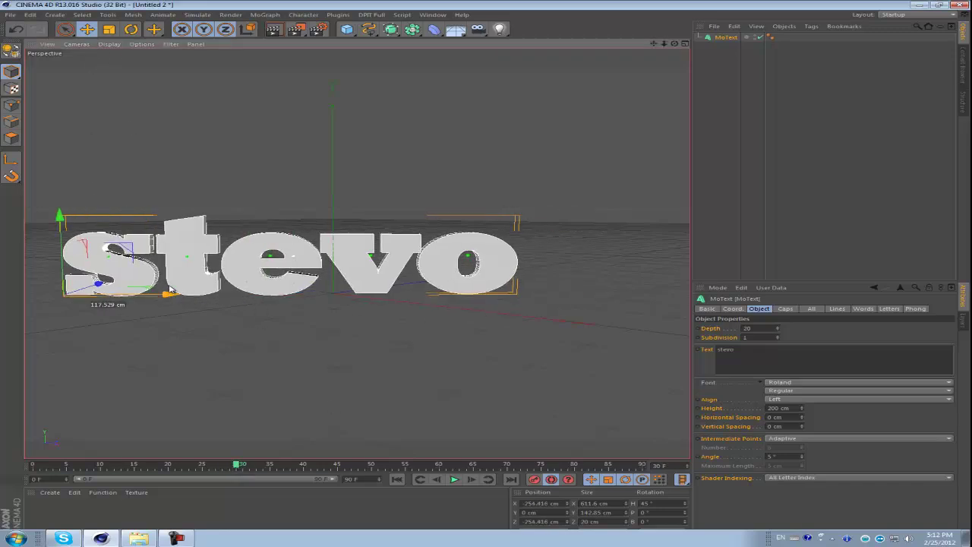
pyautogui.click(131, 29)
pyautogui.moveTo(46, 263)
pyautogui.mouseDown()
pyautogui.moveTo(486, 297)
pyautogui.moveTo(497, 269)
pyautogui.moveTo(121, 277)
pyautogui.moveTo(59, 255)
pyautogui.moveTo(45, 262)
pyautogui.moveTo(54, 265)
pyautogui.mouseUp()
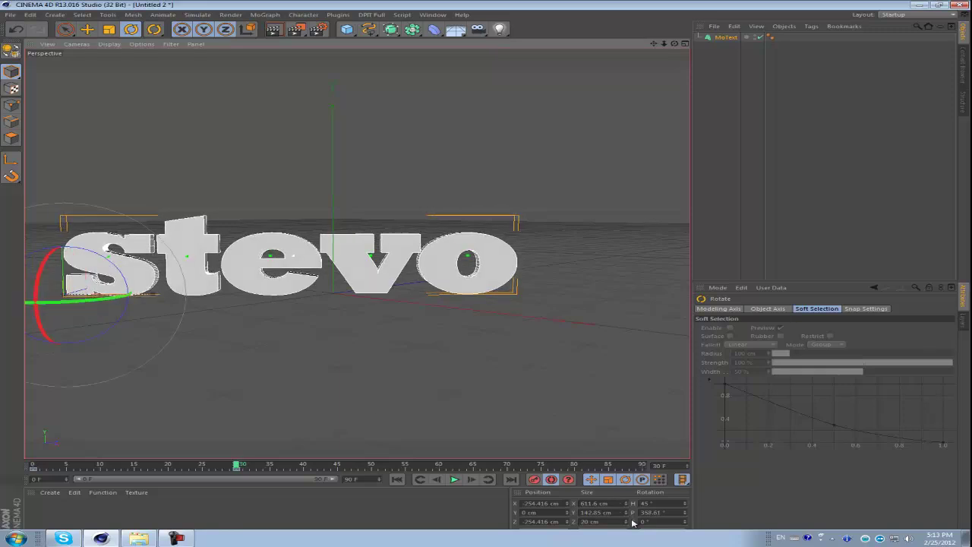
pyautogui.doubleClick(658, 513)
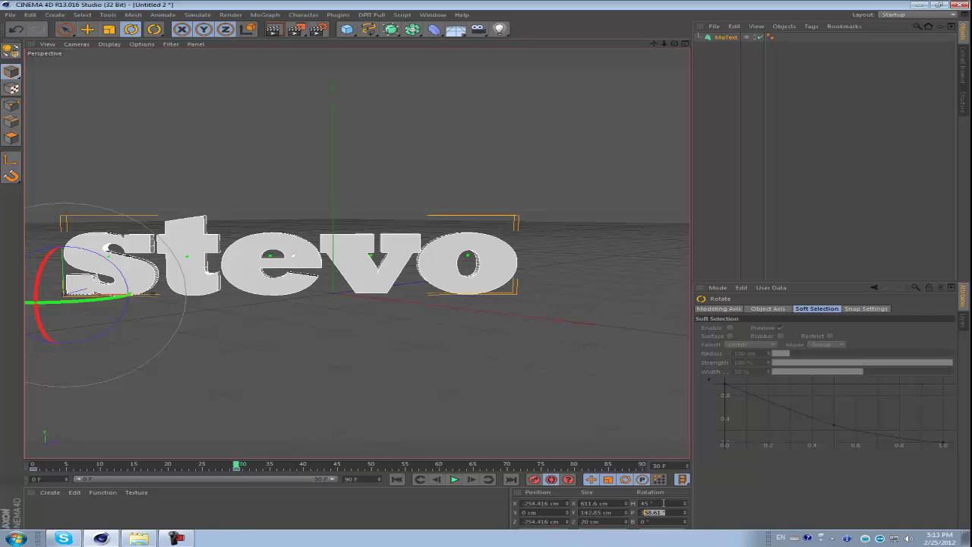
pyautogui.write('360')
# Step: Set the text's heading to −320° and preview the animation from frame 0
pyautogui.moveTo(91, 299); pyautogui.dragTo(321, 352)
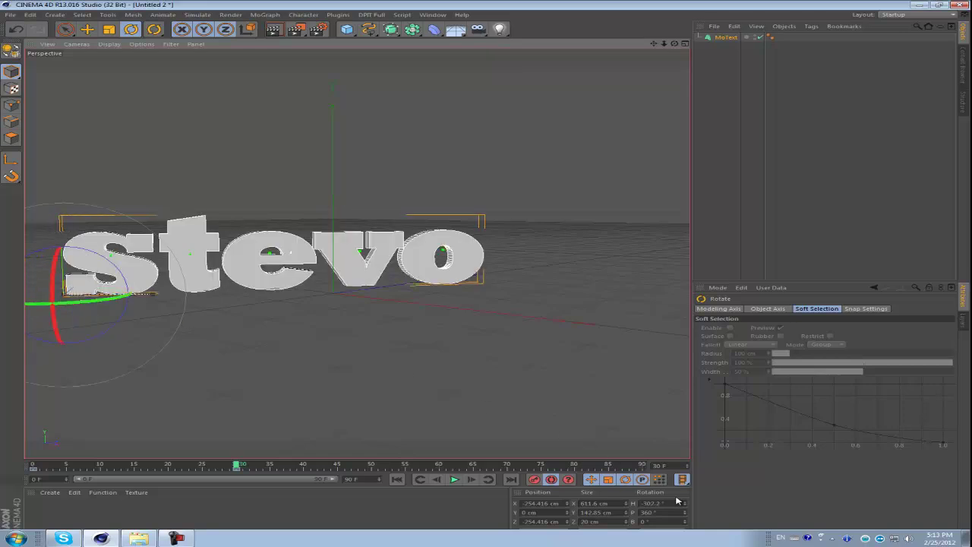
pyautogui.click(653, 503)
pyautogui.write('-360')
pyautogui.press('Return')
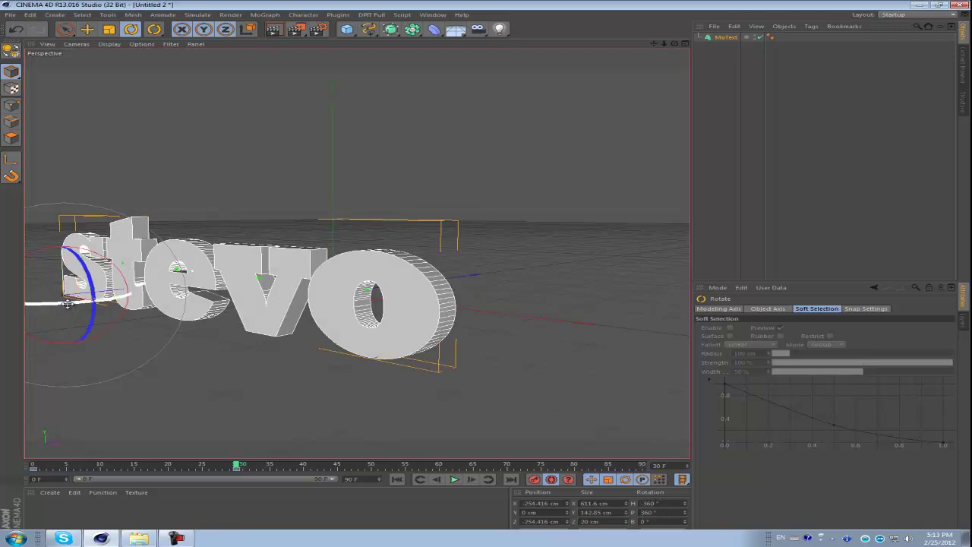
pyautogui.moveTo(70, 303); pyautogui.dragTo(133, 298)
pyautogui.click(669, 504)
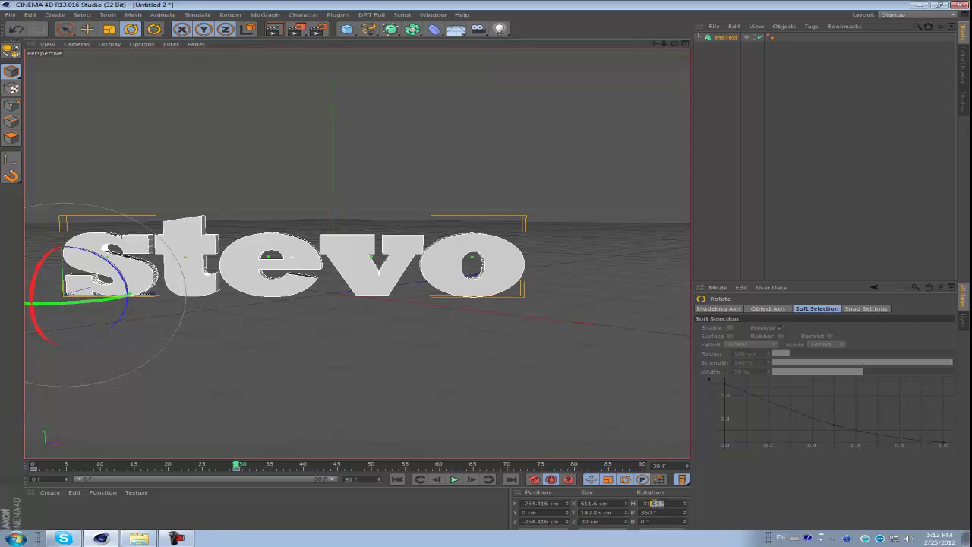
pyautogui.write('0')
pyautogui.press('Return')
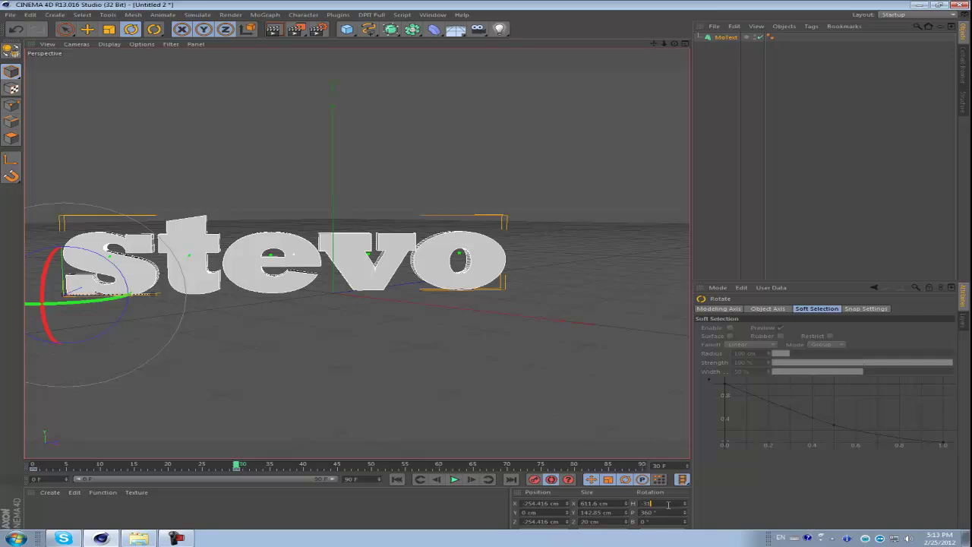
pyautogui.press('Return')
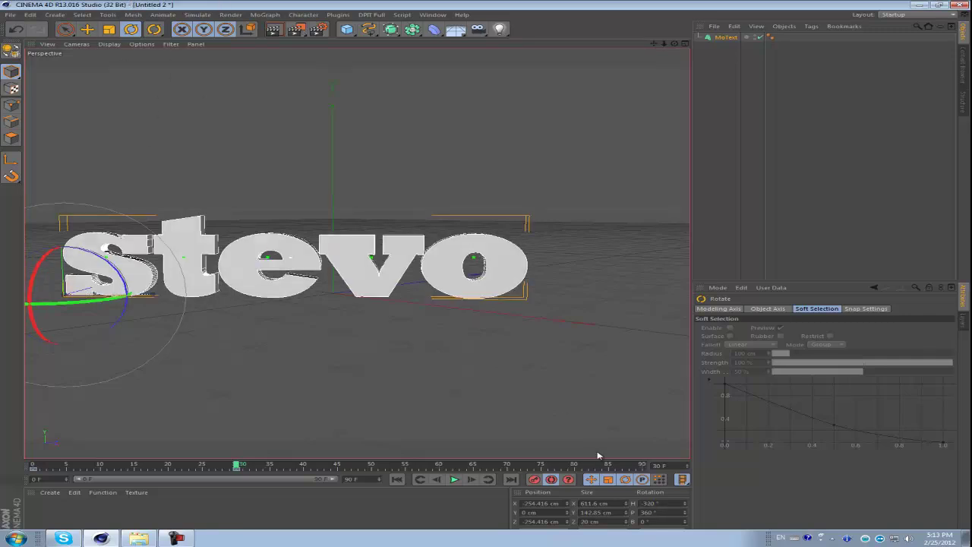
pyautogui.moveTo(237, 467)
pyautogui.mouseDown()
pyautogui.moveTo(13, 466)
pyautogui.moveTo(249, 463)
pyautogui.mouseUp()
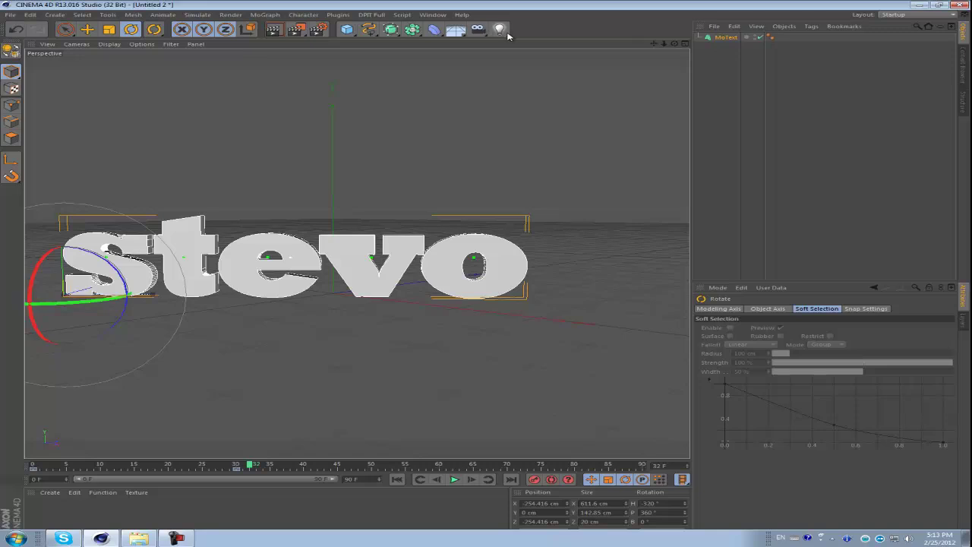
# Step: Add a 36 mm Camera and set the viewport to look through it
pyautogui.click(478, 31)
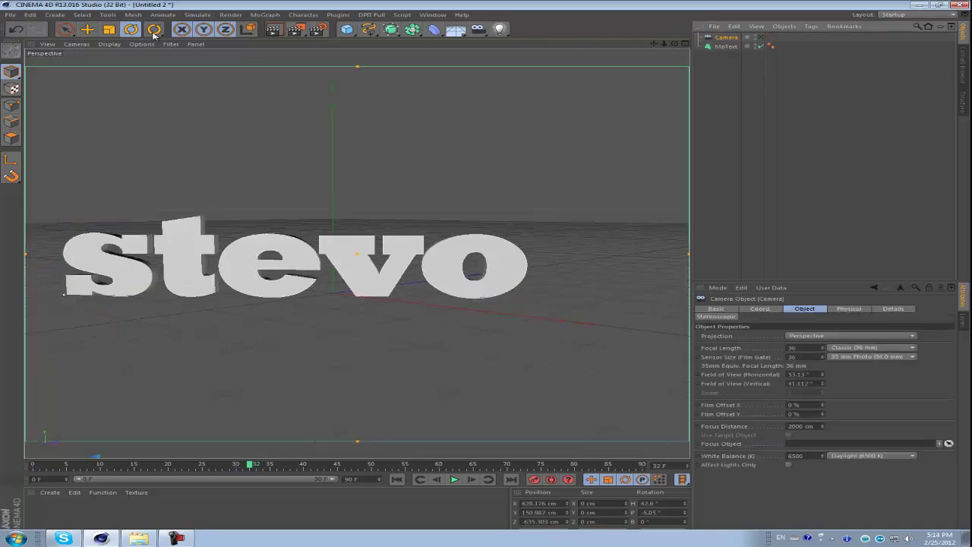
pyautogui.click(76, 44)
pyautogui.moveTo(121, 67)
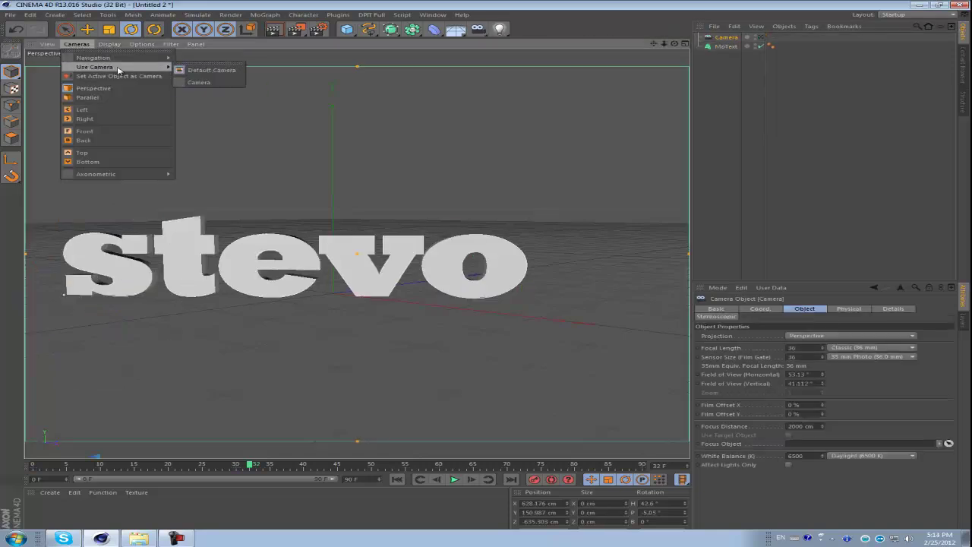
pyautogui.click(199, 82)
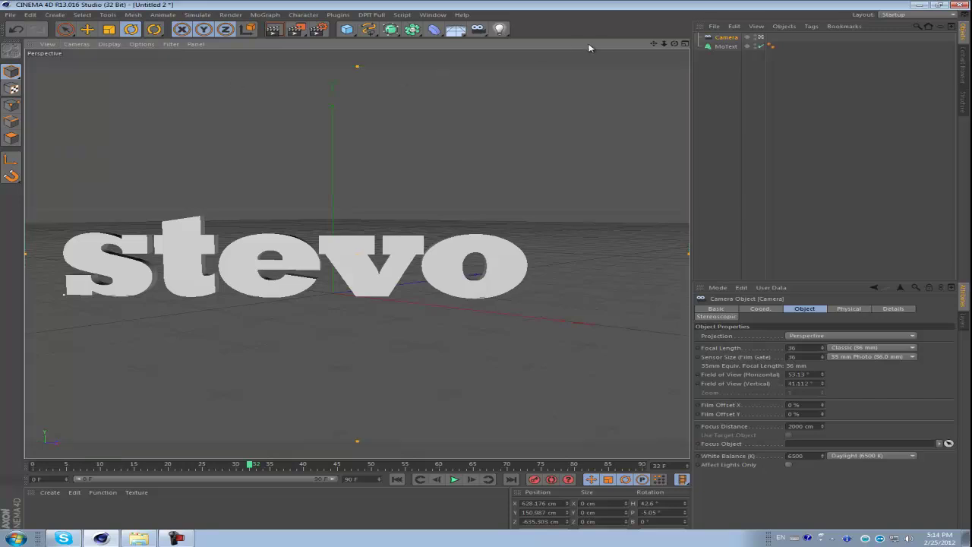
# Step: With Autokey on, keyframe the camera raised at an early frame and levelled at frame 25
pyautogui.moveTo(252, 466); pyautogui.dragTo(134, 465)
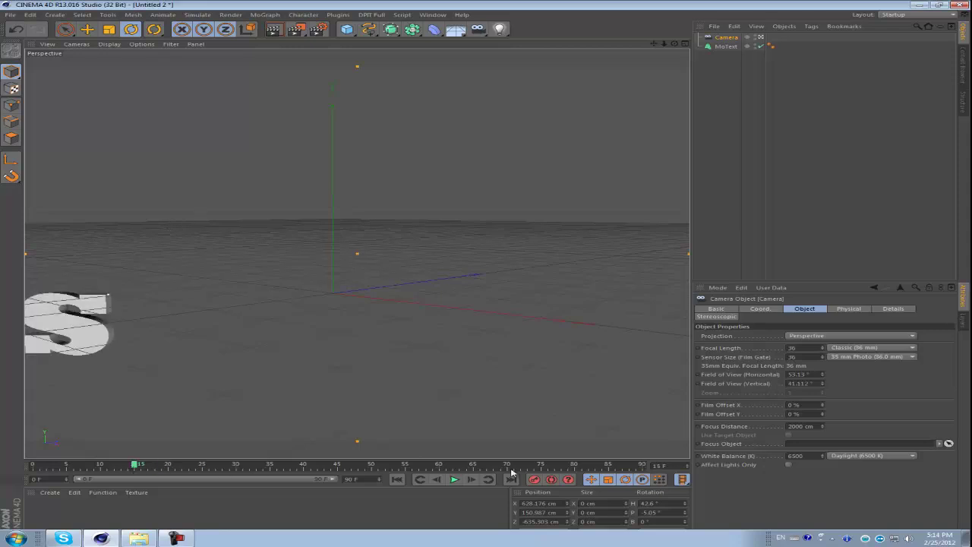
pyautogui.click(551, 481)
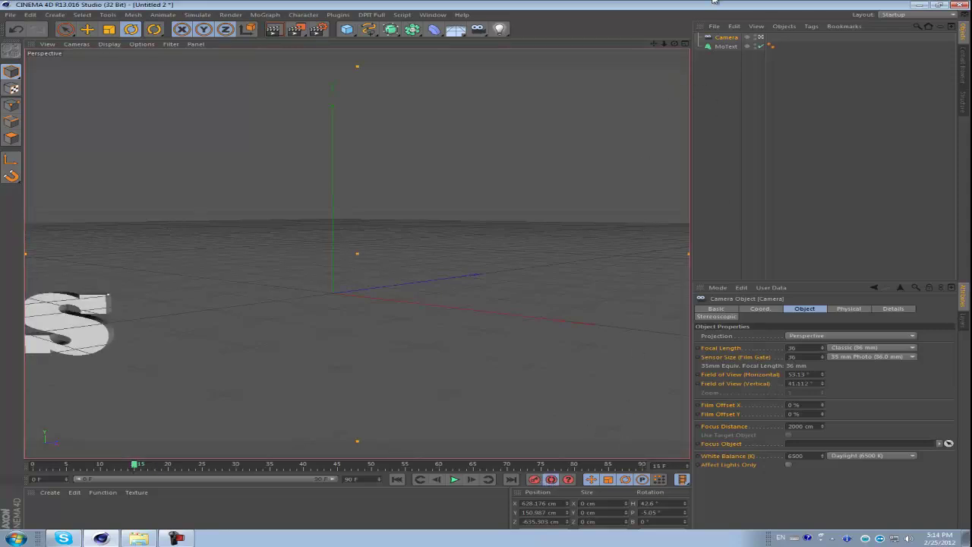
pyautogui.moveTo(653, 43); pyautogui.dragTo(475, 283)
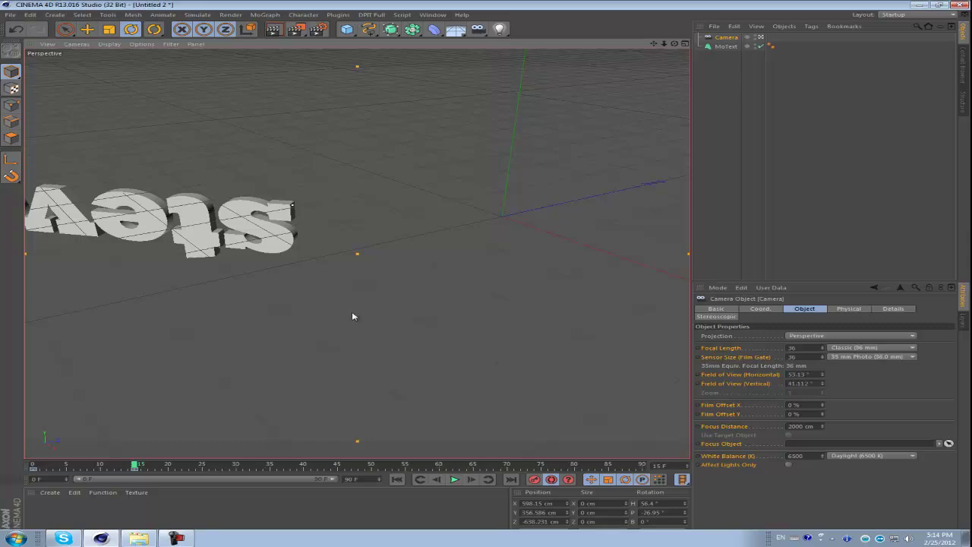
pyautogui.moveTo(136, 465); pyautogui.dragTo(202, 465)
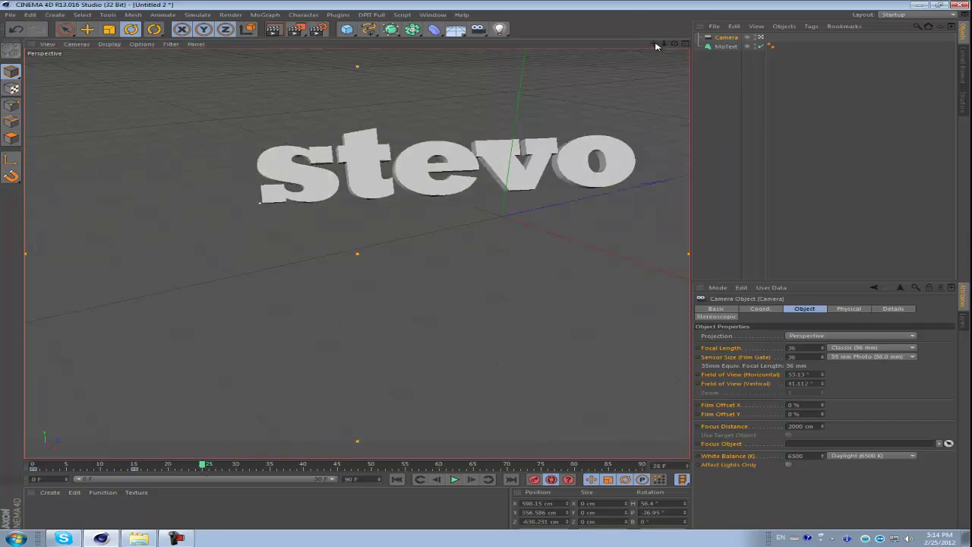
pyautogui.moveTo(657, 46); pyautogui.dragTo(484, 273)
pyautogui.moveTo(674, 46); pyautogui.dragTo(487, 277)
pyautogui.moveTo(654, 43); pyautogui.dragTo(487, 277)
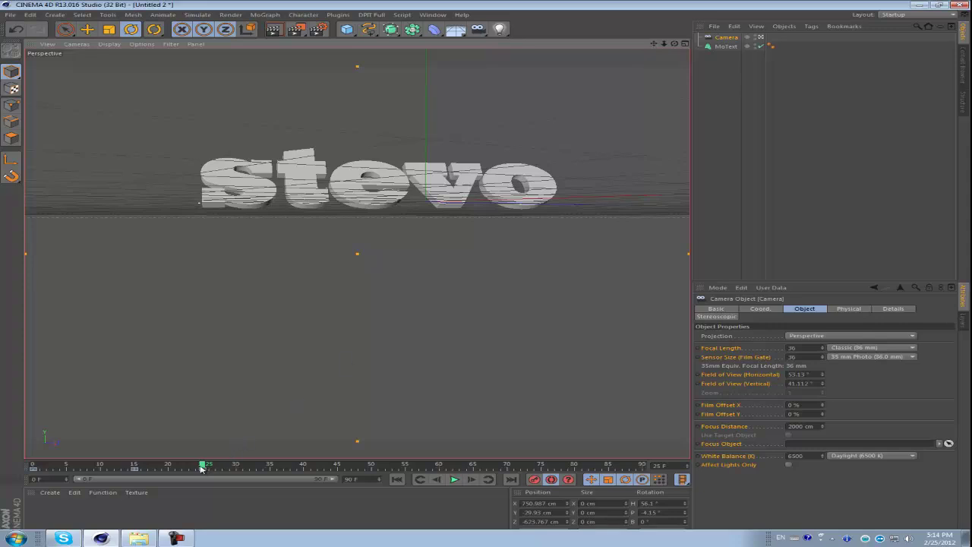
# Step: At frame 30 push the camera in close on the text, then review from frame 0
pyautogui.moveTo(202, 468); pyautogui.dragTo(238, 465)
pyautogui.moveTo(653, 44); pyautogui.dragTo(489, 275)
pyautogui.keyDown('alt'); pyautogui.moveTo(449, 193); pyautogui.dragTo(569, 95, button='right'); pyautogui.keyUp('alt')
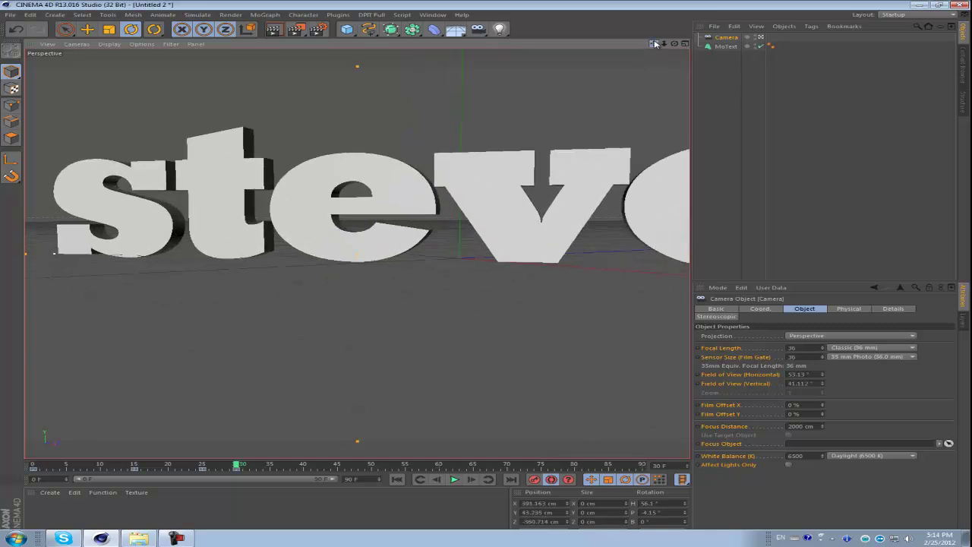
pyautogui.moveTo(654, 44); pyautogui.dragTo(486, 276)
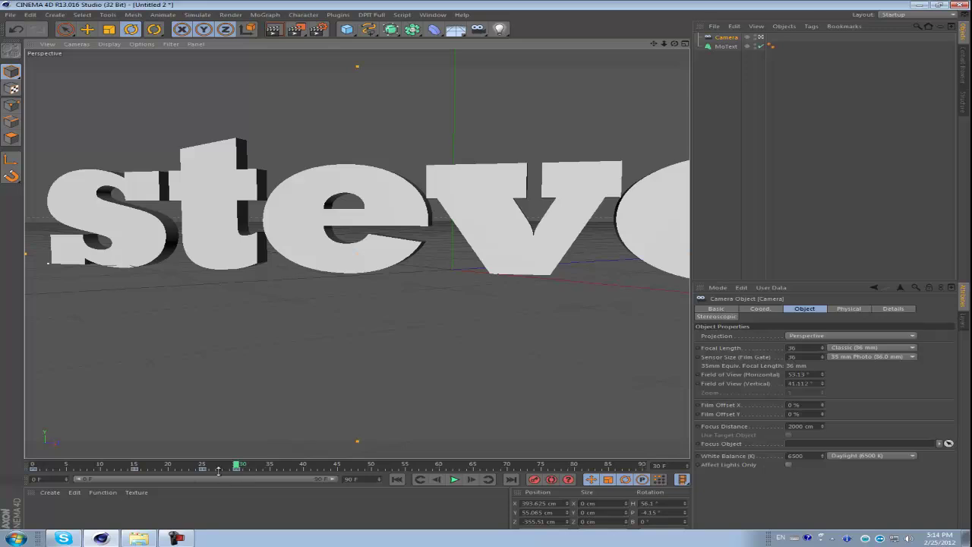
pyautogui.moveTo(237, 466); pyautogui.dragTo(159, 468)
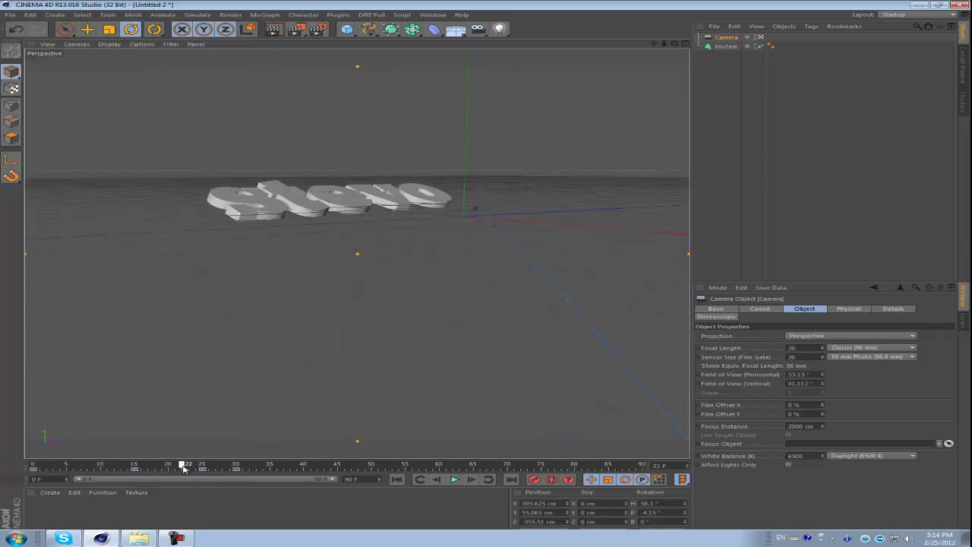
pyautogui.moveTo(185, 469); pyautogui.dragTo(7, 463)
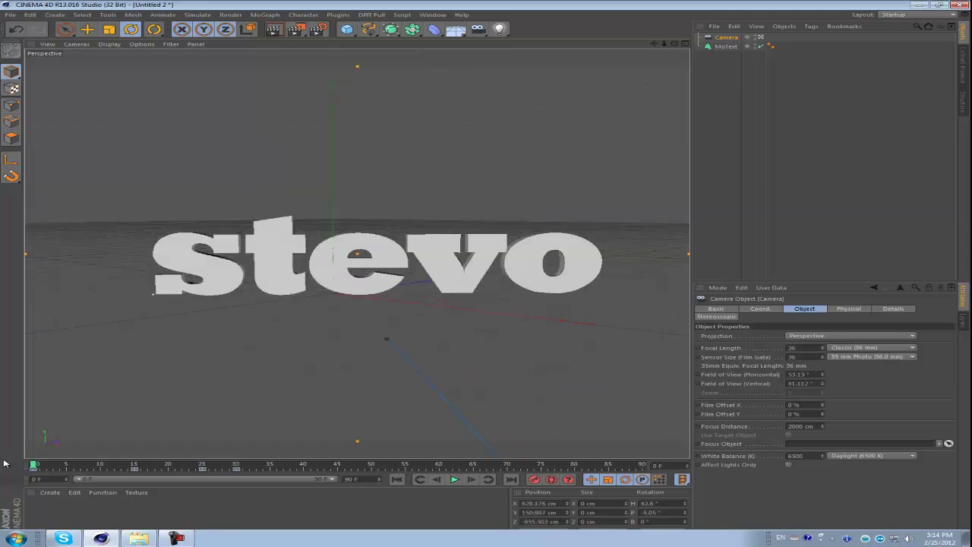
pyautogui.click(728, 47)
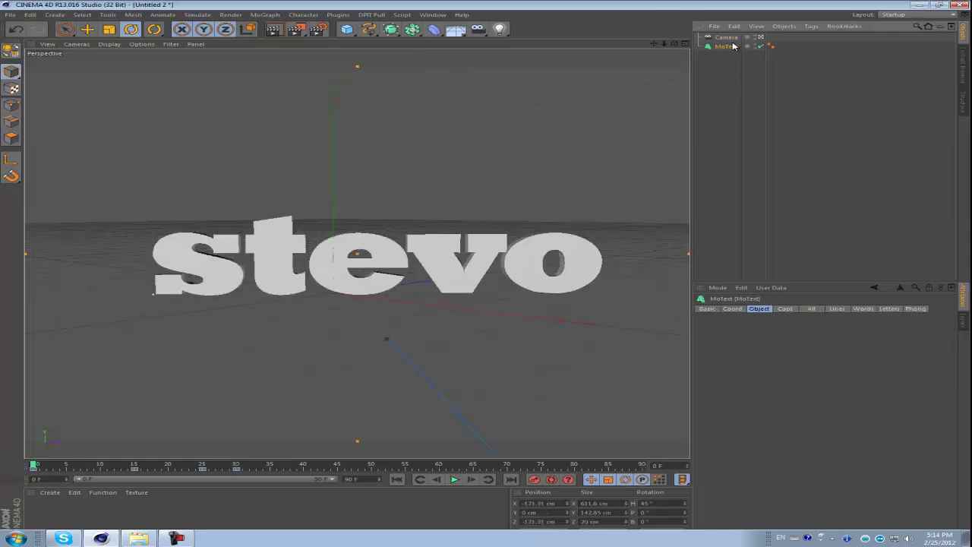
# Step: Create a new material named Mat and set its colour to red
pyautogui.click(50, 493)
pyautogui.click(72, 413)
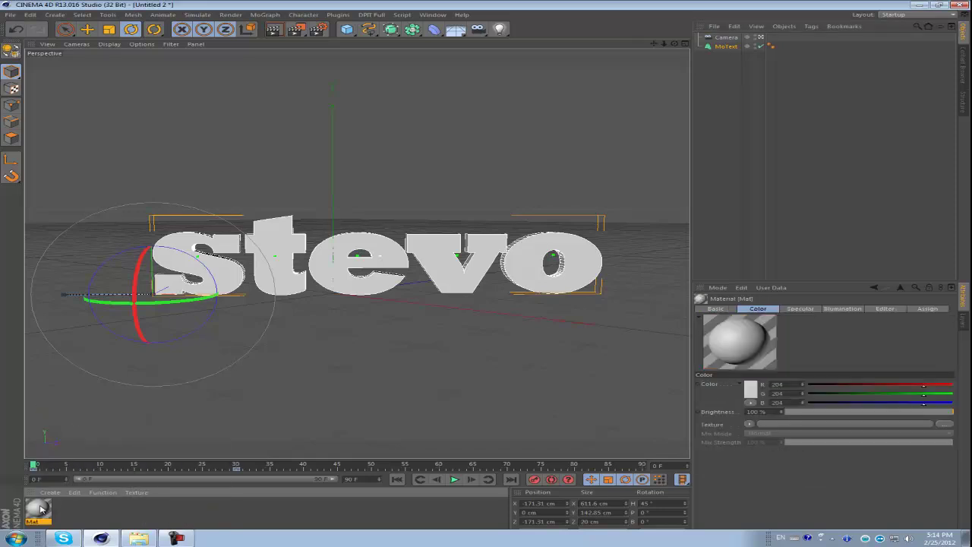
pyautogui.doubleClick(38, 509)
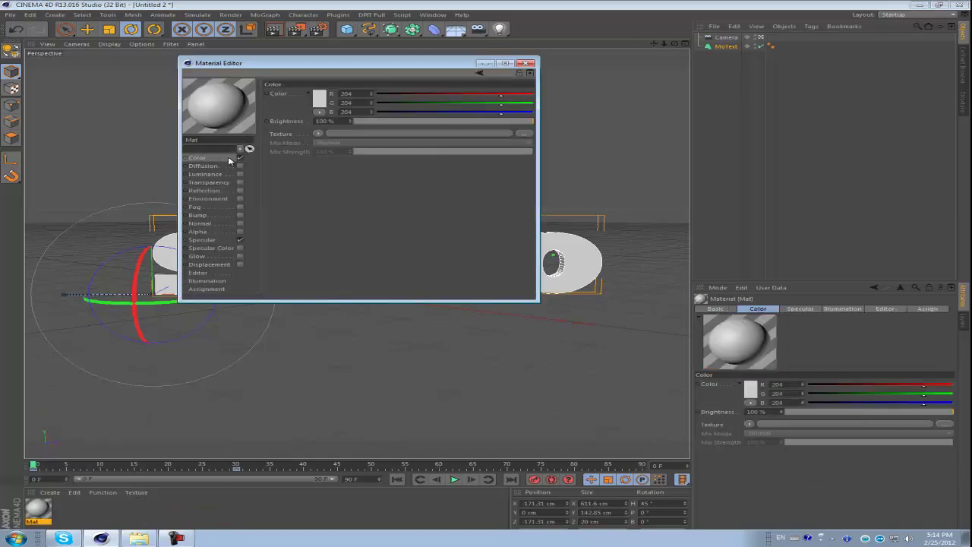
pyautogui.click(318, 99)
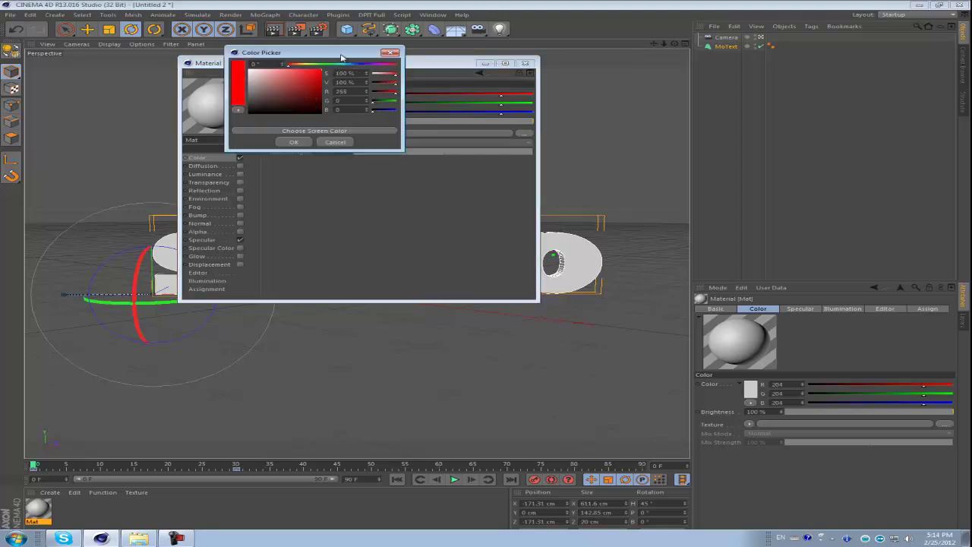
pyautogui.click(294, 142)
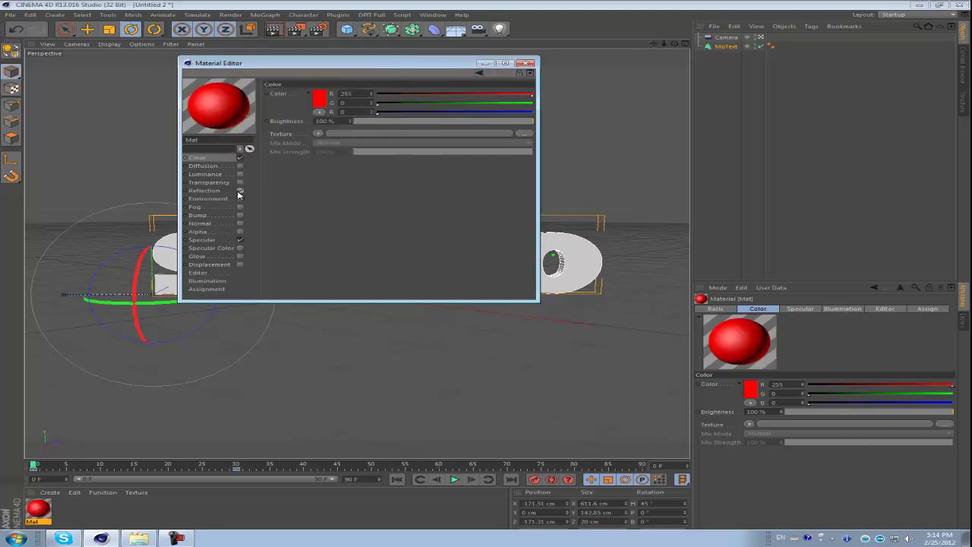
# Step: Enable Fresnel reflection with about 25% brightness and 30% mix strength
pyautogui.click(240, 191)
pyautogui.click(318, 142)
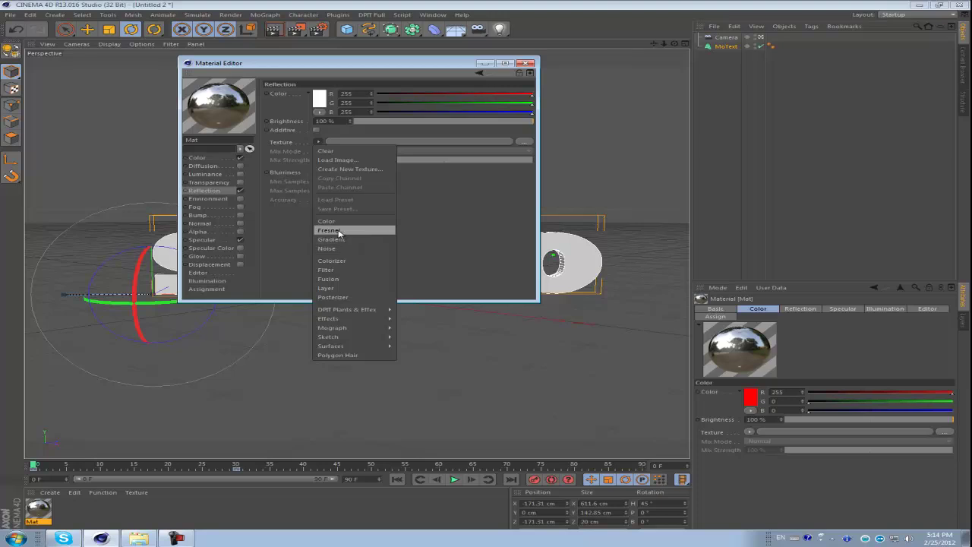
pyautogui.click(339, 233)
pyautogui.click(401, 121)
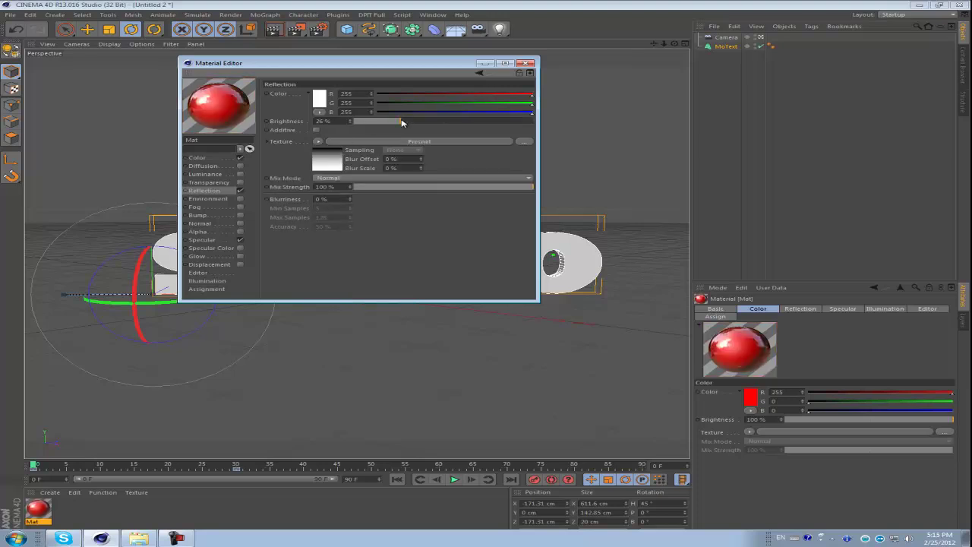
pyautogui.moveTo(395, 188); pyautogui.dragTo(411, 193)
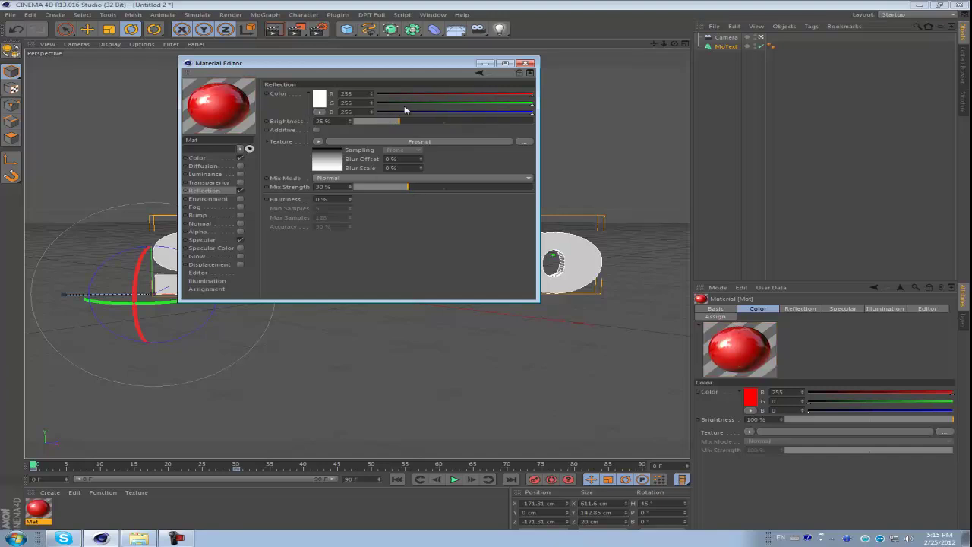
# Step: Apply the red Mat material to the stevo MoText
pyautogui.click(529, 63)
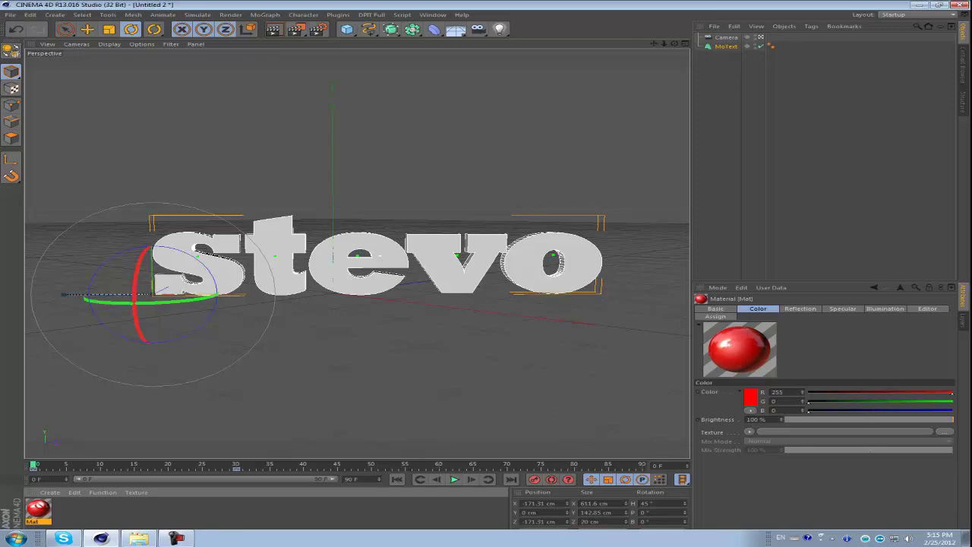
pyautogui.moveTo(45, 502); pyautogui.dragTo(719, 49)
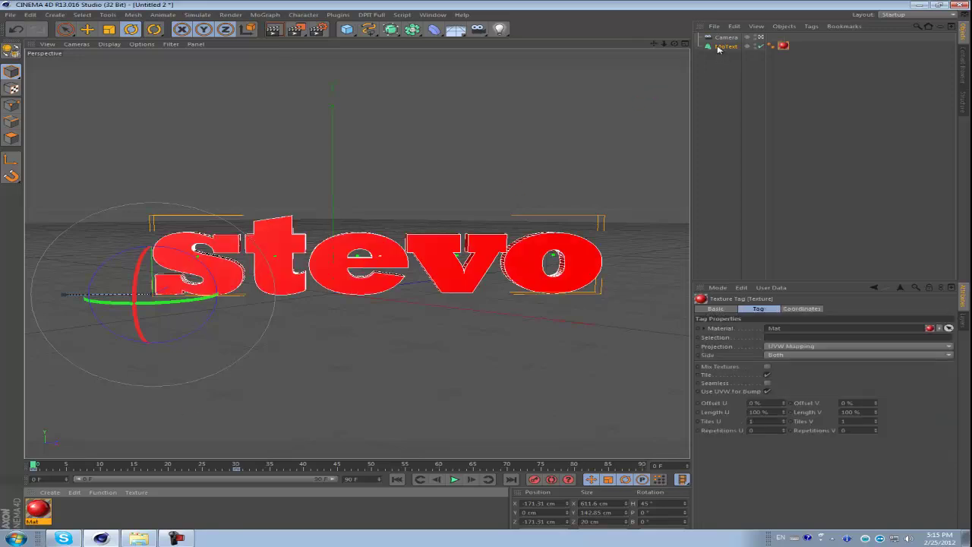
pyautogui.keyDown('alt'); pyautogui.moveTo(489, 271); pyautogui.dragTo(487, 278); pyautogui.keyUp('alt')
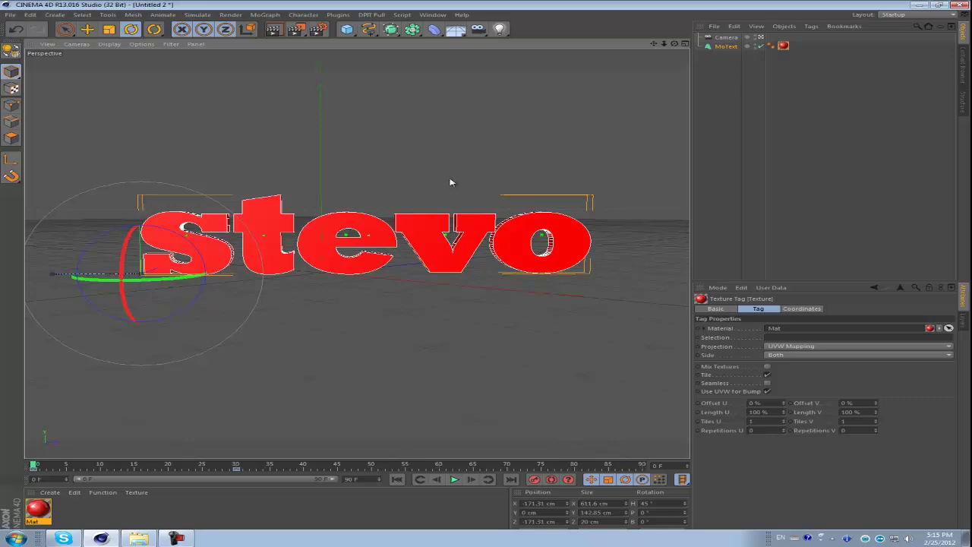
# Step: In Render Settings add an alpha channel, set HDV/HDTV 720 25 (1280×720) and 24 fps
pyautogui.click(319, 31)
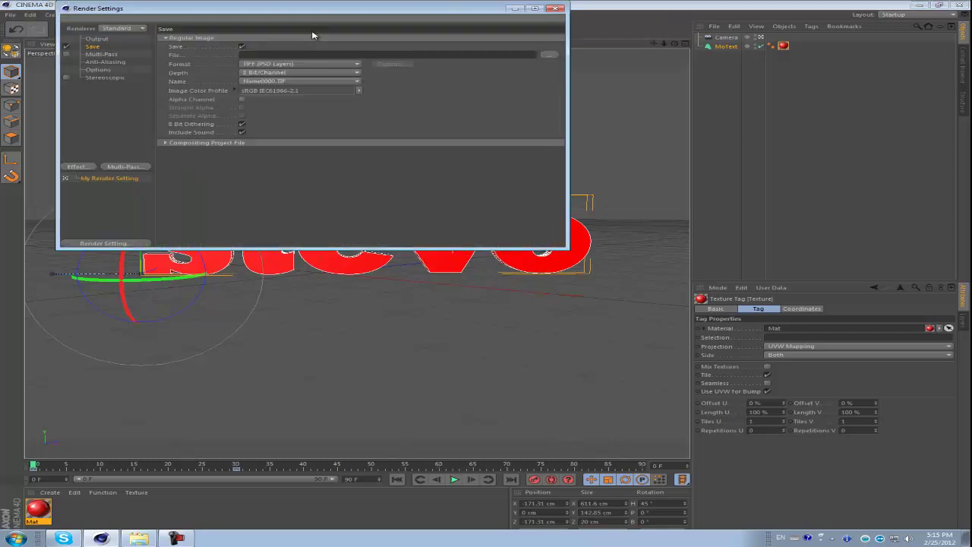
pyautogui.click(243, 100)
pyautogui.click(96, 39)
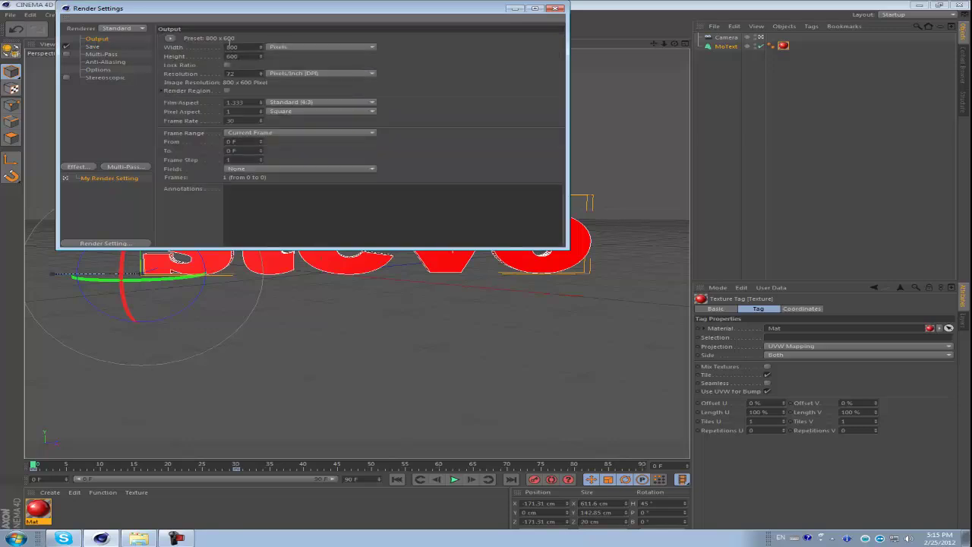
pyautogui.click(170, 38)
pyautogui.moveTo(181, 51)
pyautogui.click(258, 72)
pyautogui.click(171, 38)
pyautogui.moveTo(202, 66)
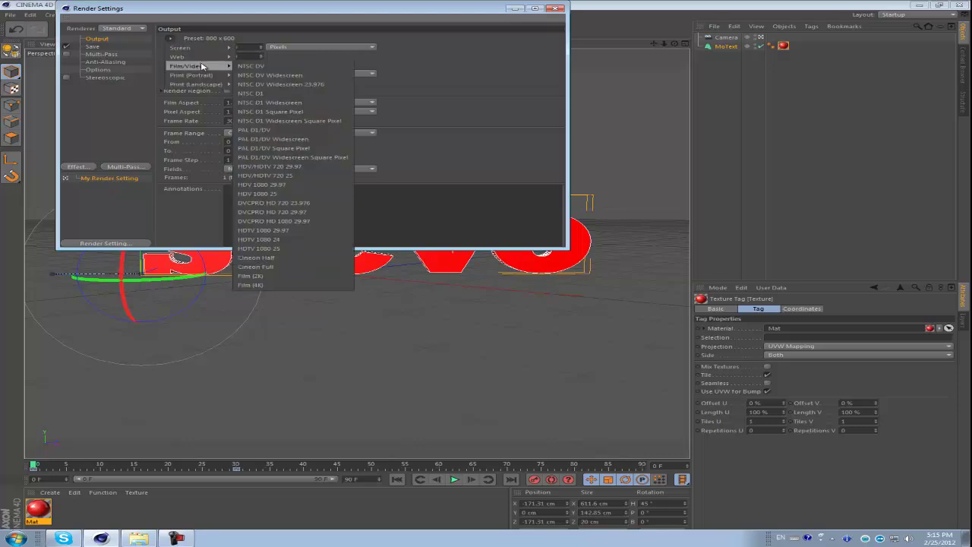
pyautogui.click(280, 177)
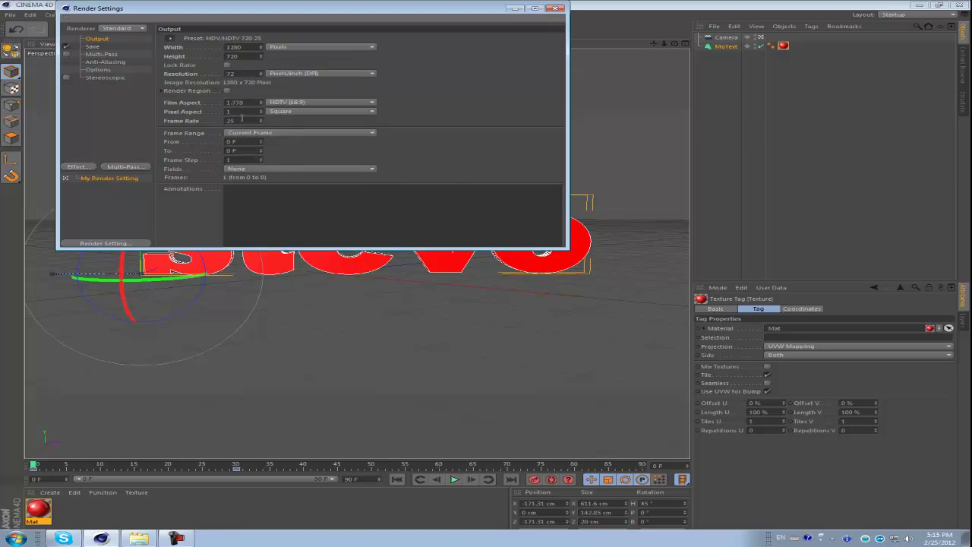
pyautogui.write('4')
pyautogui.press('Return')
# Step: Render All Frames, save as QuickTime Movie, and close the render settings
pyautogui.click(253, 133)
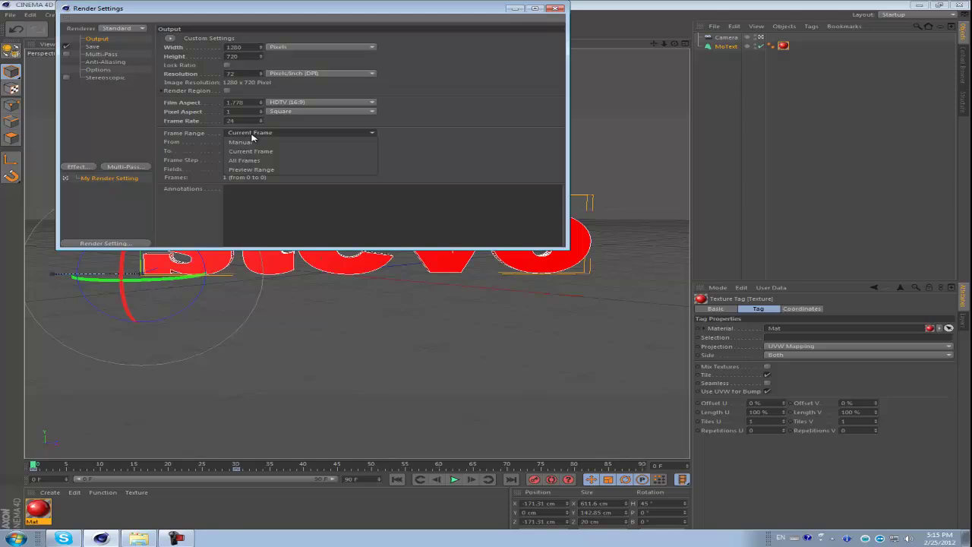
pyautogui.click(249, 161)
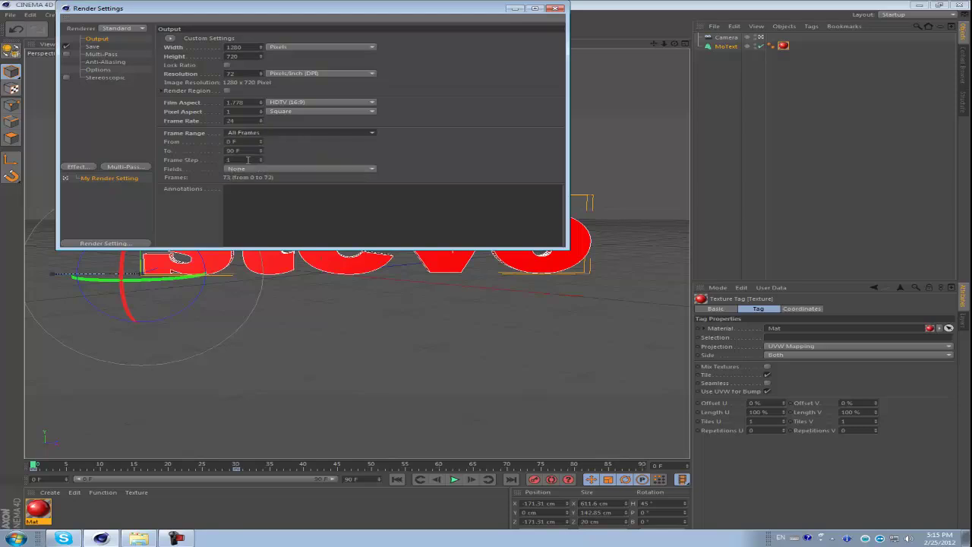
pyautogui.click(93, 48)
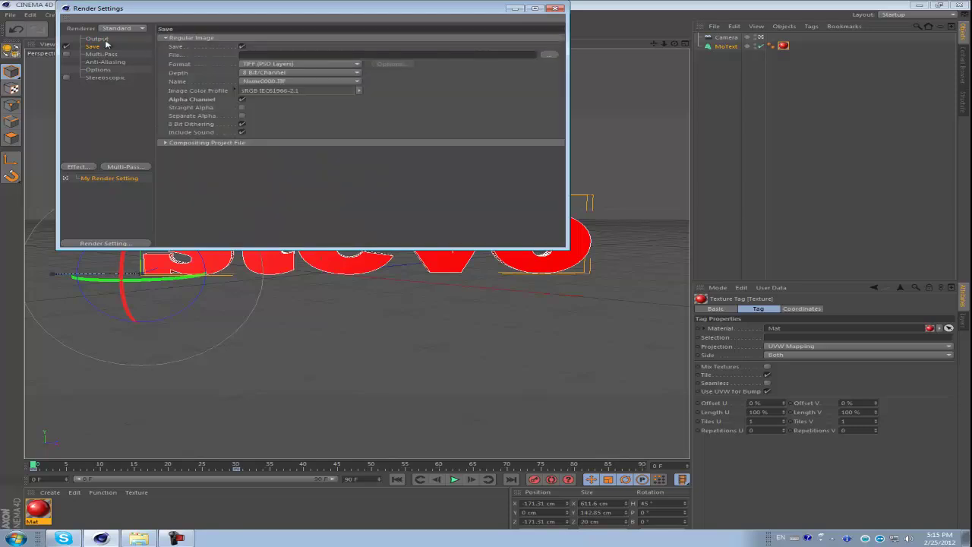
pyautogui.click(106, 42)
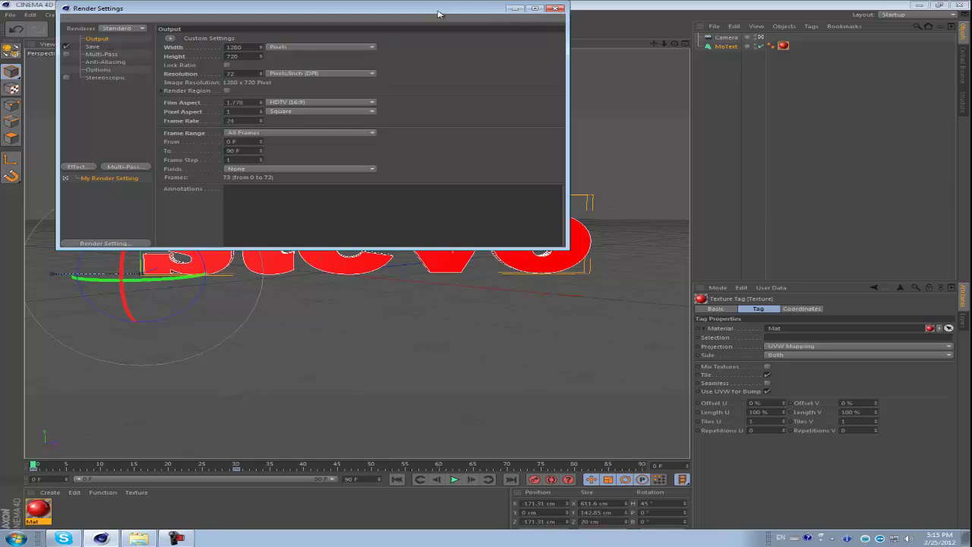
pyautogui.click(93, 46)
pyautogui.click(357, 64)
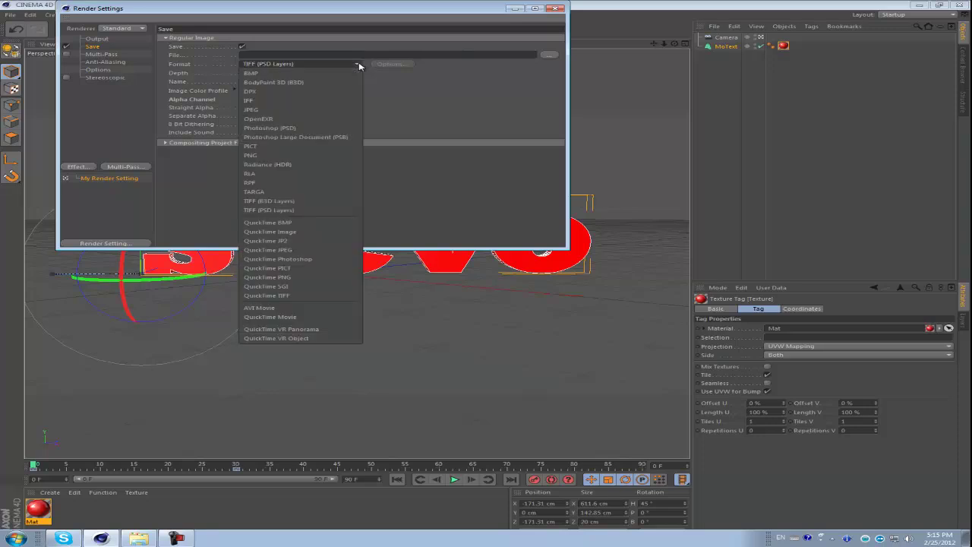
pyautogui.click(319, 314)
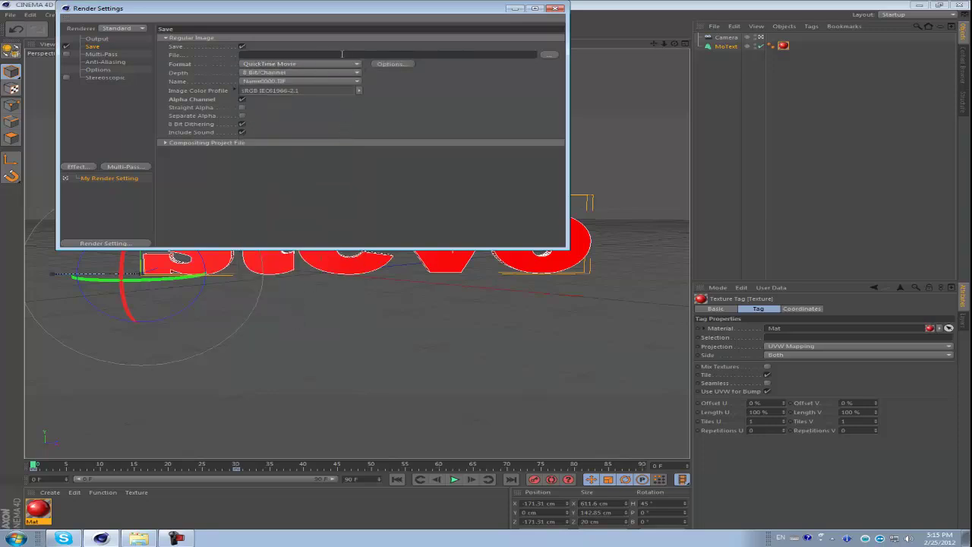
pyautogui.click(558, 8)
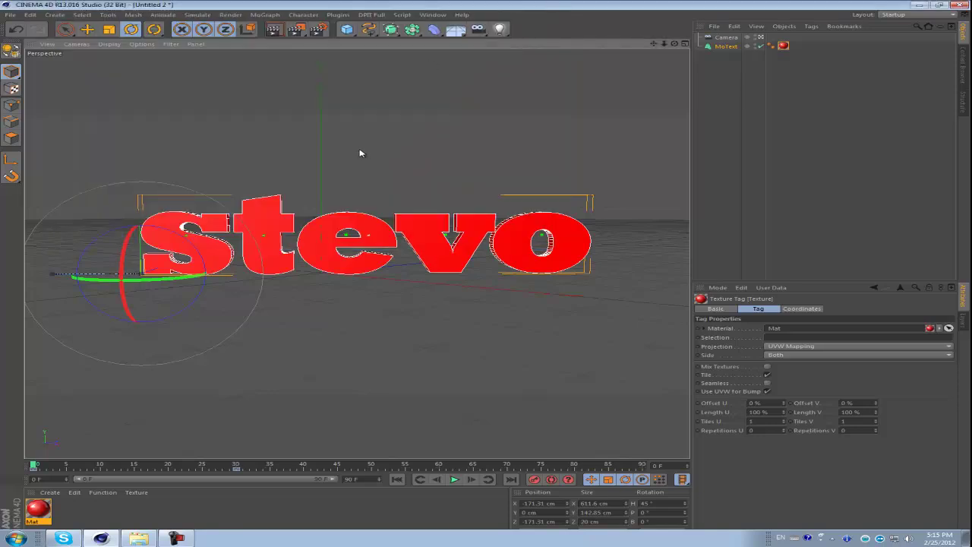
# Step: Add a light and browse the content library's HDRI light kit presets
pyautogui.click(498, 33)
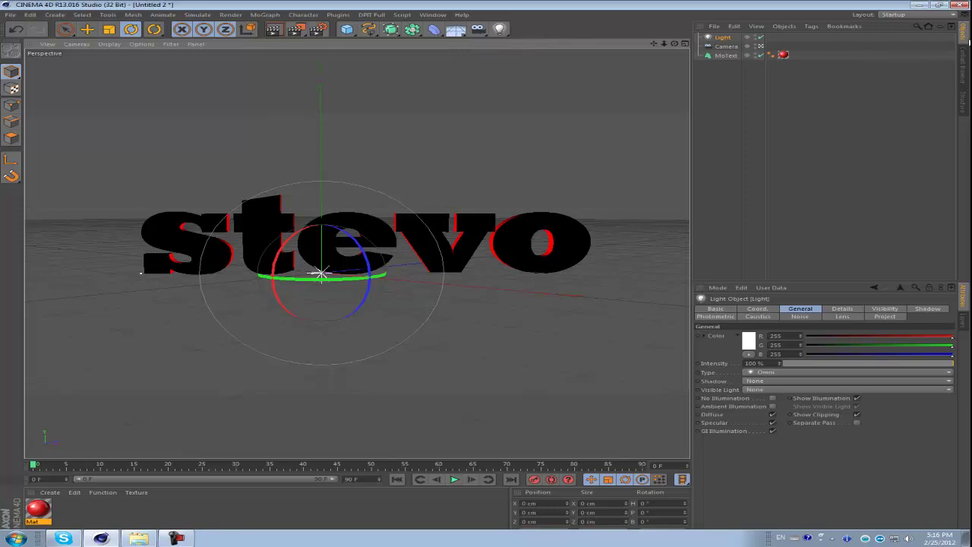
pyautogui.click(965, 55)
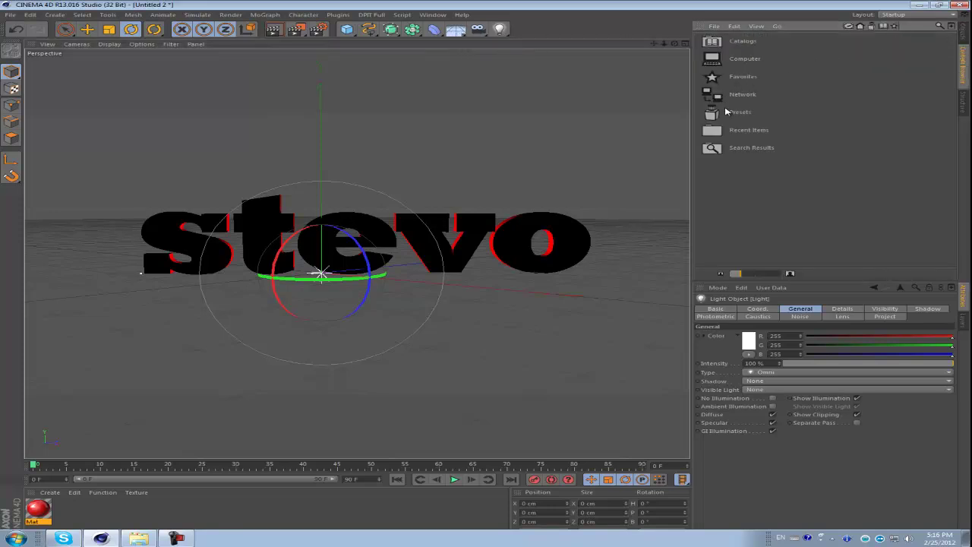
pyautogui.doubleClick(726, 111)
pyautogui.doubleClick(760, 78)
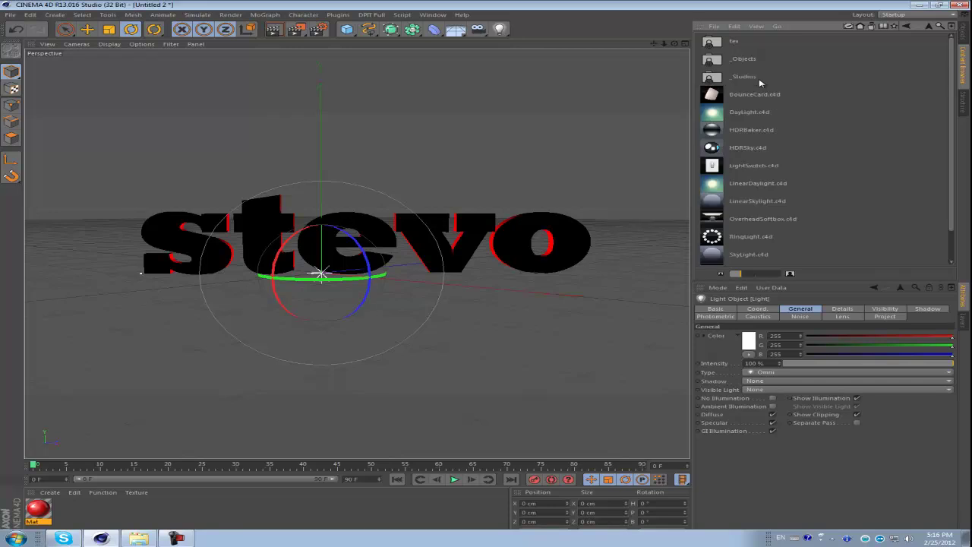
pyautogui.click(963, 37)
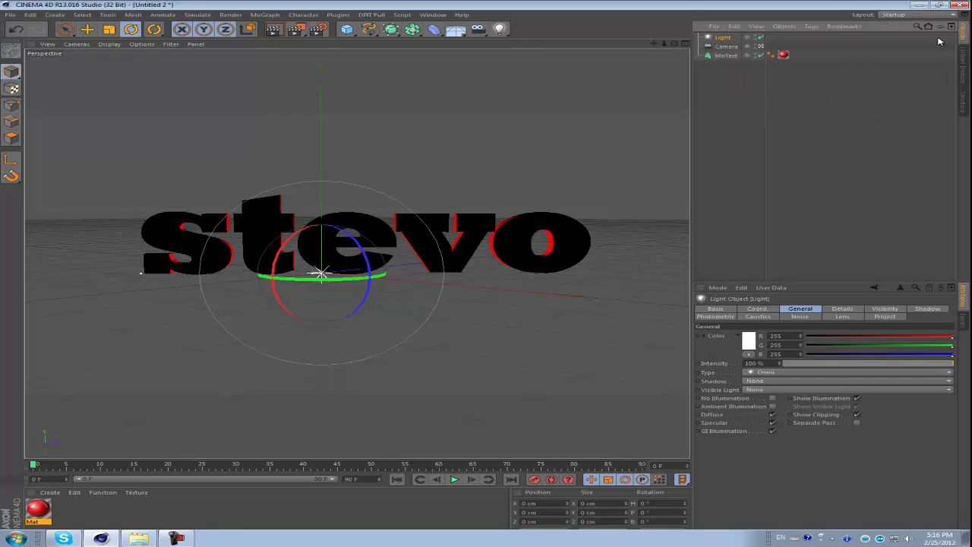
# Step: Parent the light under a new Array and set the array radius to 750 cm
pyautogui.click(411, 30)
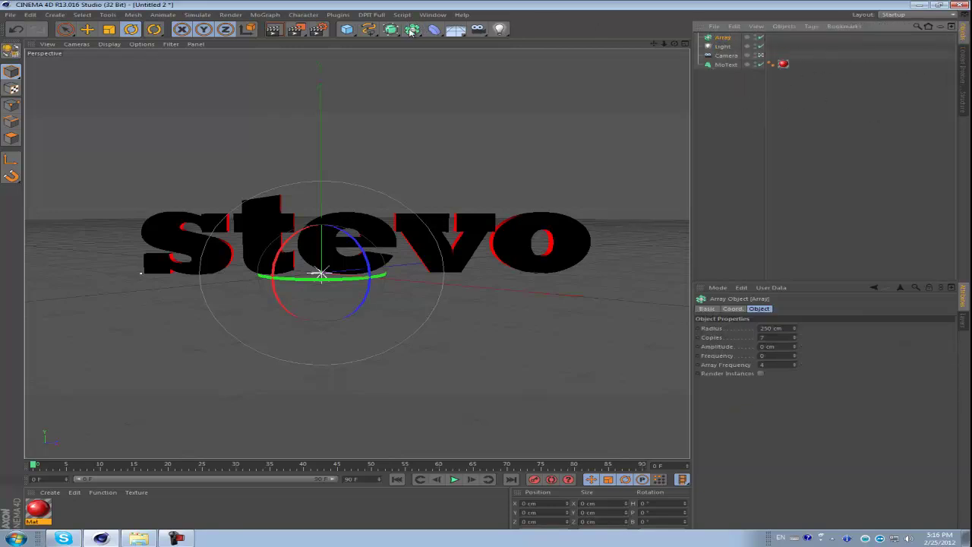
pyautogui.moveTo(727, 50)
pyautogui.mouseDown()
pyautogui.moveTo(721, 32)
pyautogui.moveTo(733, 37)
pyautogui.moveTo(725, 41)
pyautogui.mouseUp()
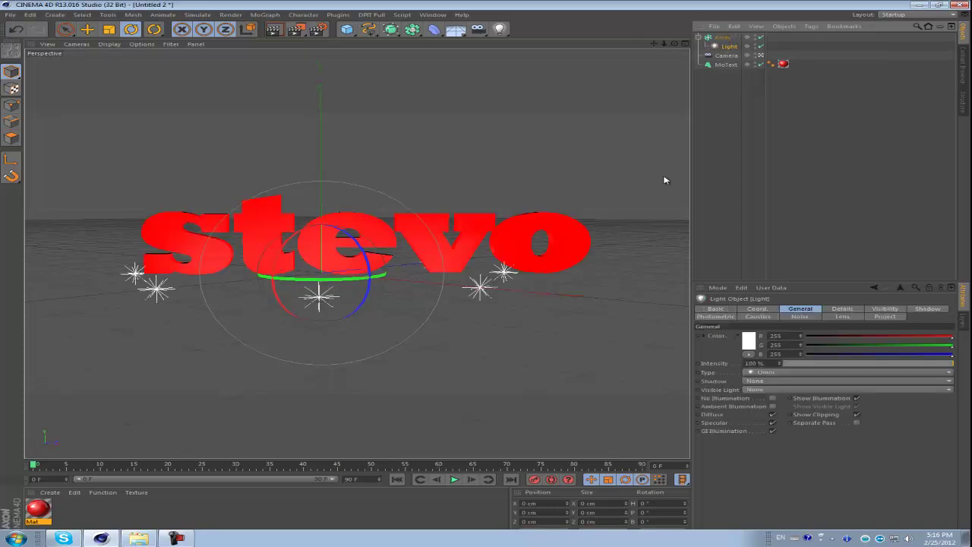
pyautogui.click(723, 37)
pyautogui.click(767, 328)
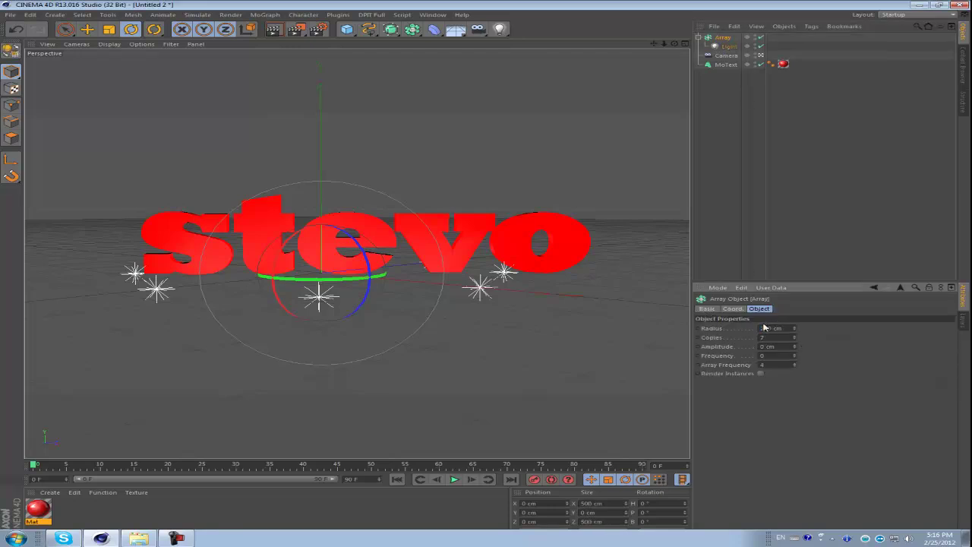
pyautogui.press('Return')
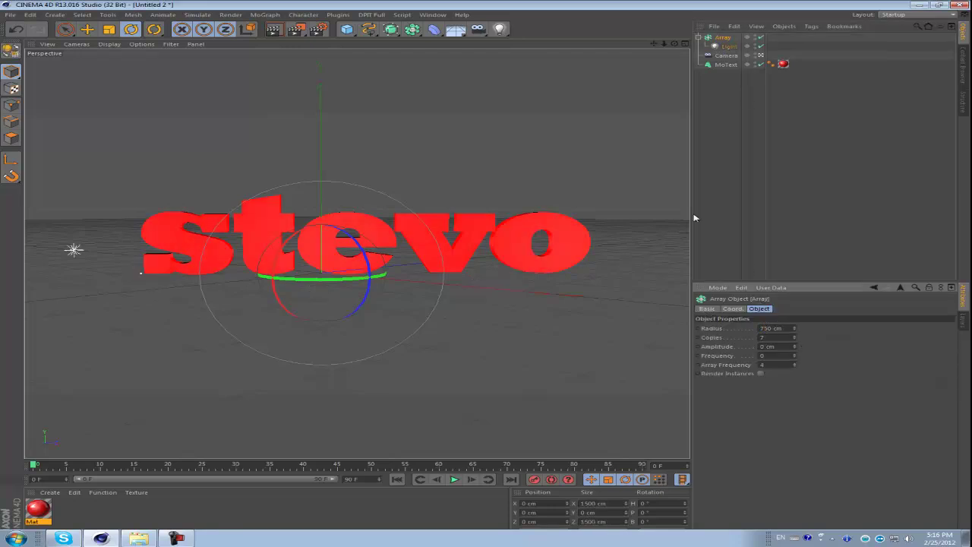
# Step: Set the light intensity to 25% and raise it to Y 175.344 cm
pyautogui.click(729, 47)
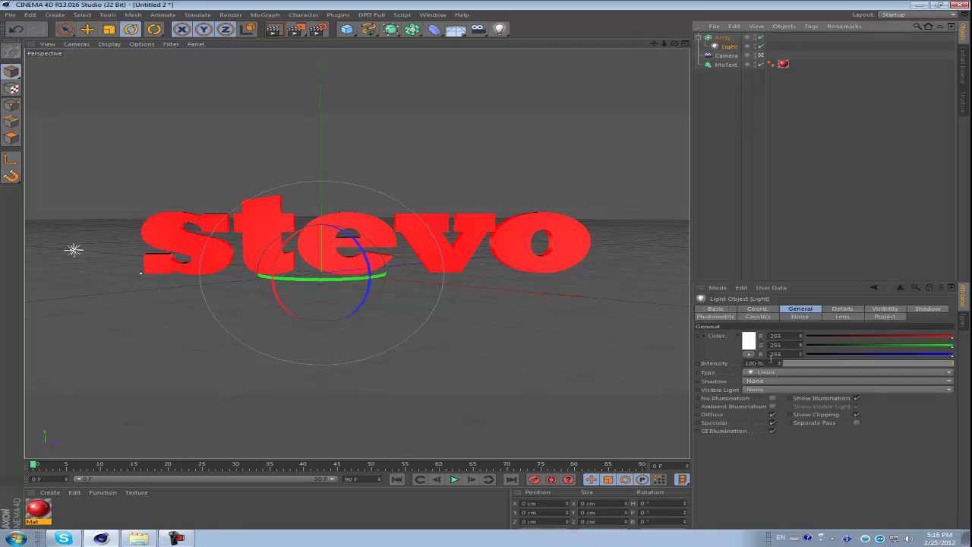
pyautogui.click(810, 367)
pyautogui.moveTo(810, 366); pyautogui.dragTo(828, 365)
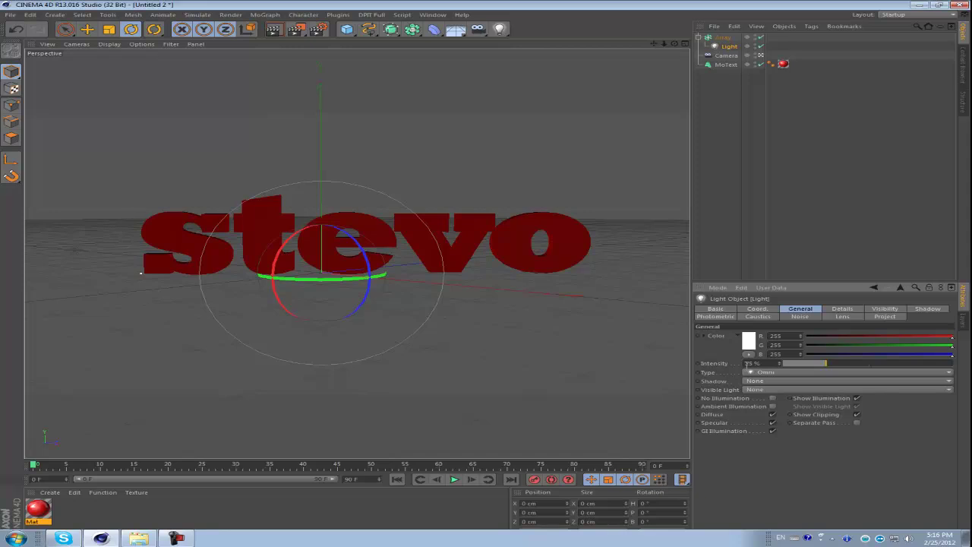
pyautogui.click(88, 29)
pyautogui.moveTo(321, 195); pyautogui.dragTo(329, 101)
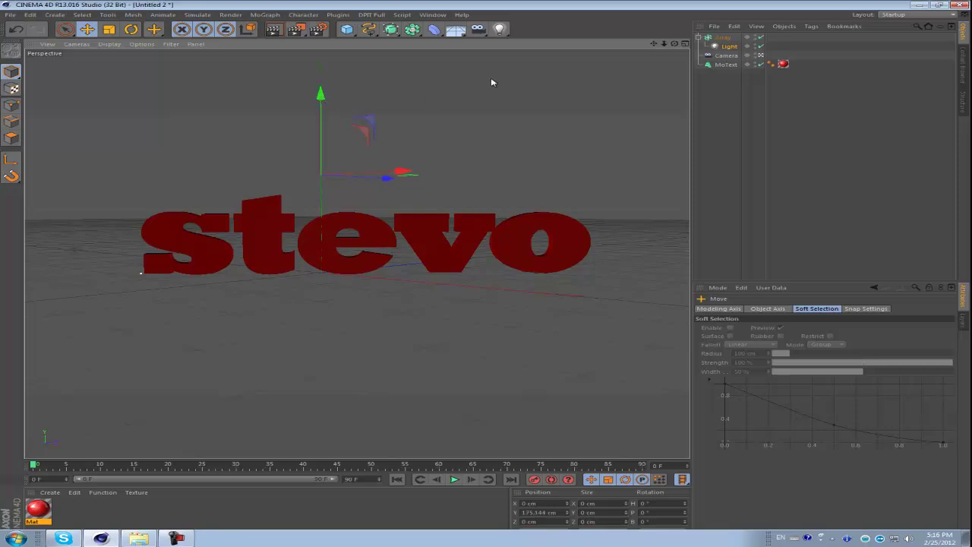
# Step: Raise the whole light Array higher above the stevo text
pyautogui.click(718, 47)
pyautogui.click(711, 38)
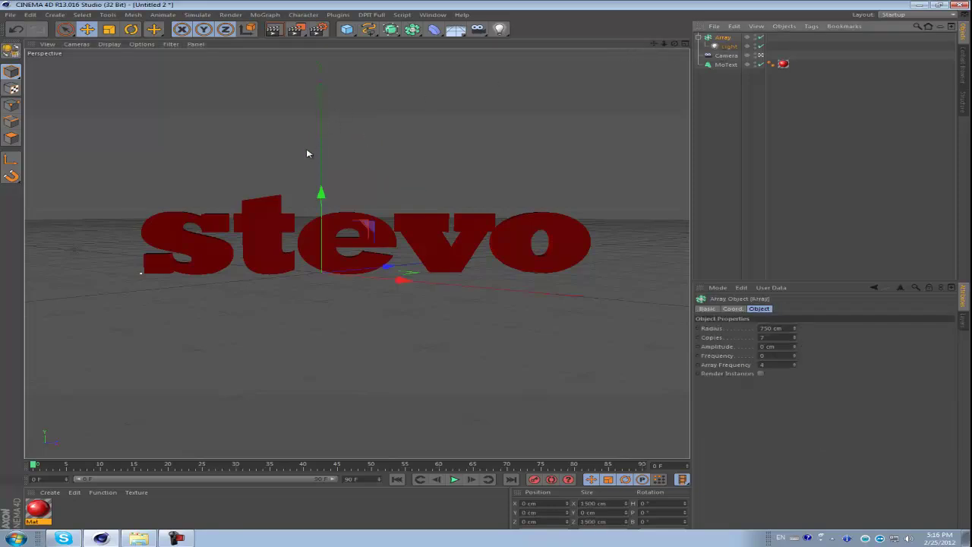
pyautogui.moveTo(319, 190); pyautogui.dragTo(339, 74)
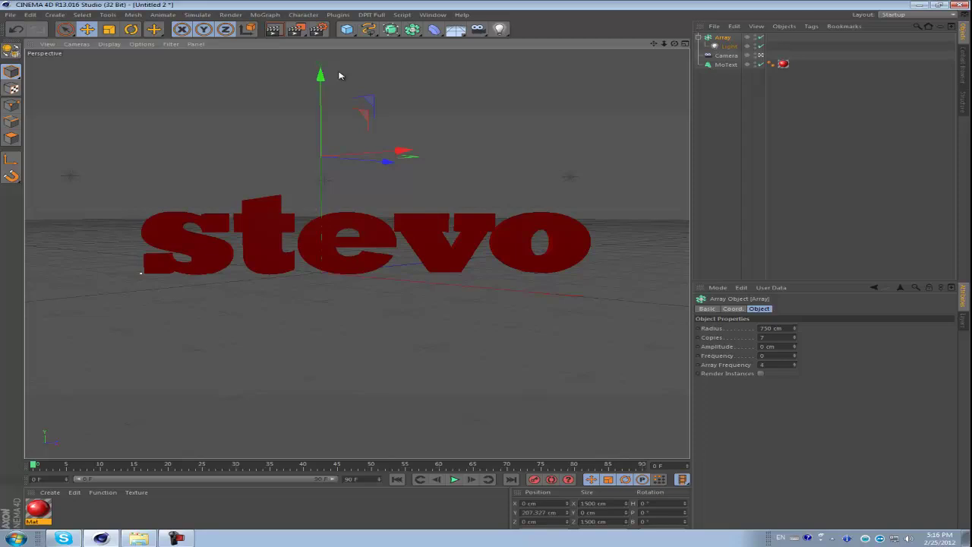
# Step: Render a preview of the darker lighting, then switch to After Effects' Untitled Project.aep
pyautogui.click(276, 30)
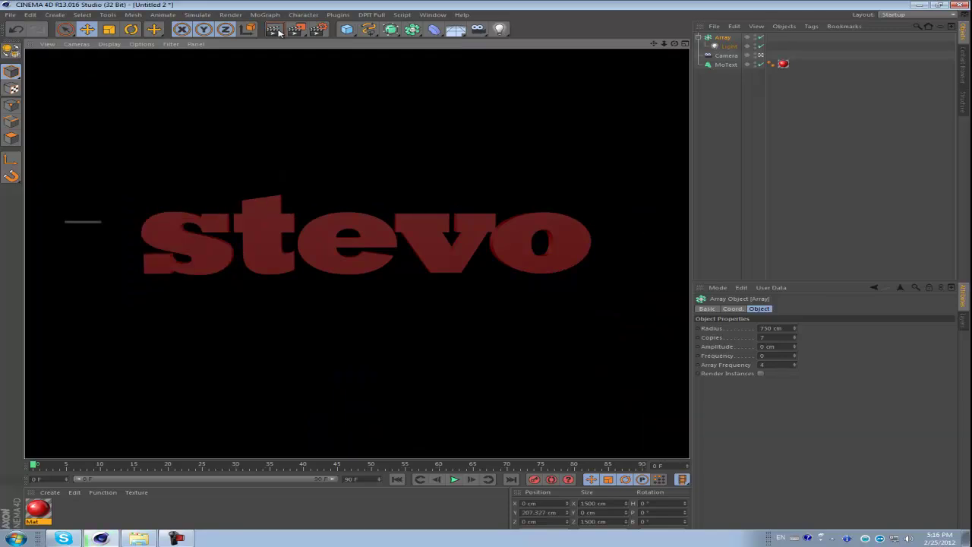
pyautogui.click(732, 143)
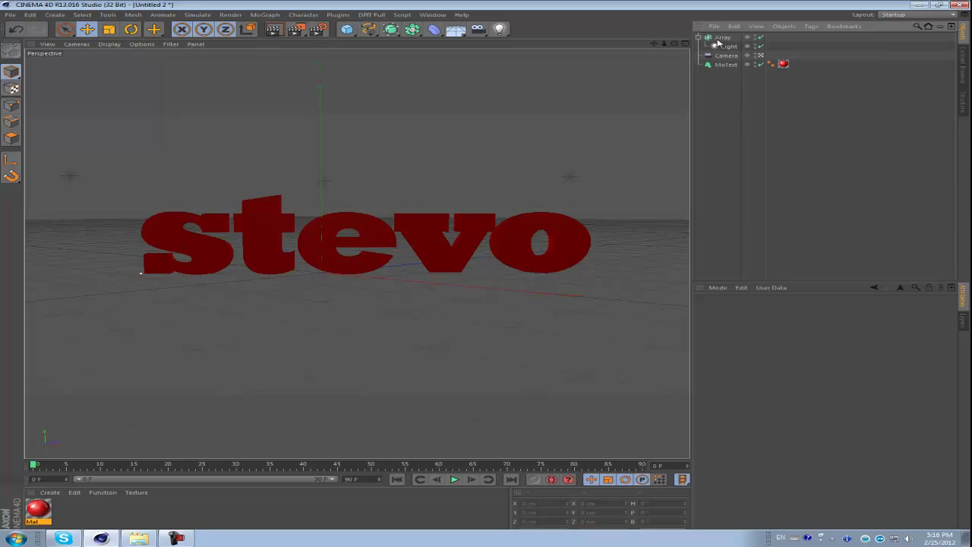
pyautogui.click(176, 538)
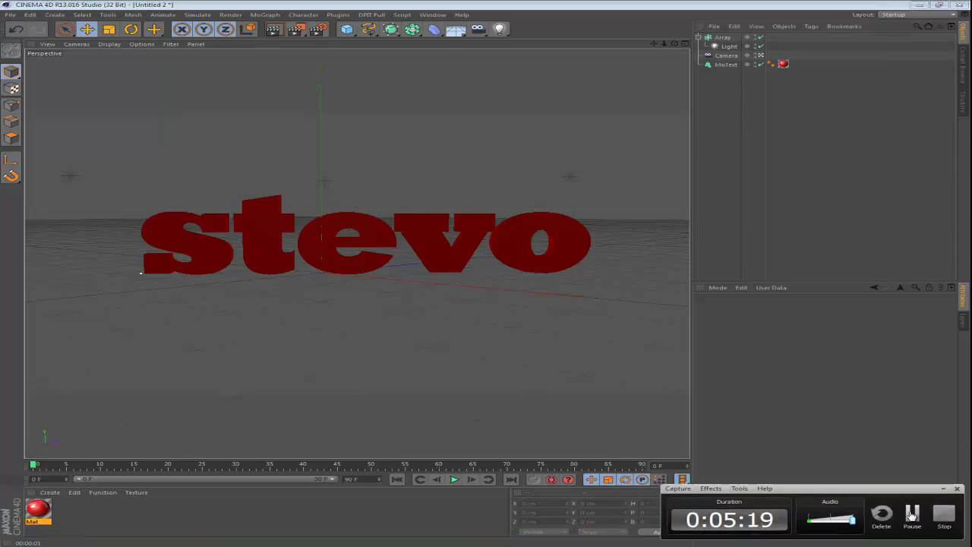
pyautogui.click(912, 515)
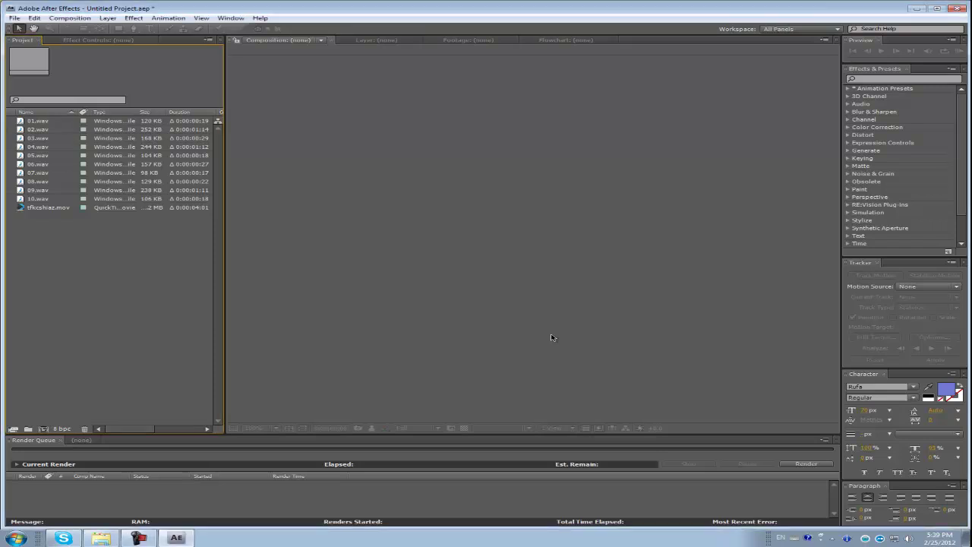
# Step: Build a 1280×720, 24 fps tfkcshiaz composition from tfkcshiaz.mov, preview it, and return to frame 0
pyautogui.click(60, 210)
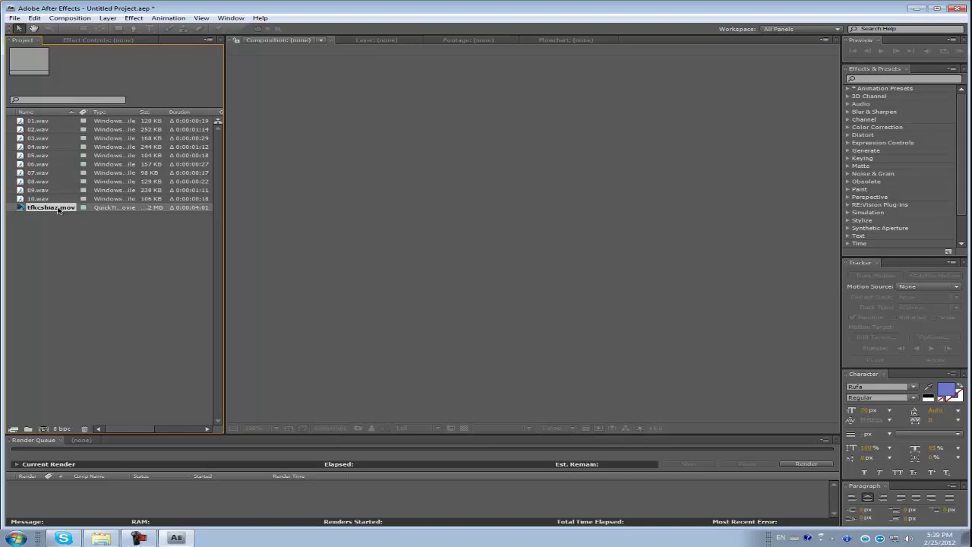
pyautogui.moveTo(50, 434); pyautogui.dragTo(44, 430)
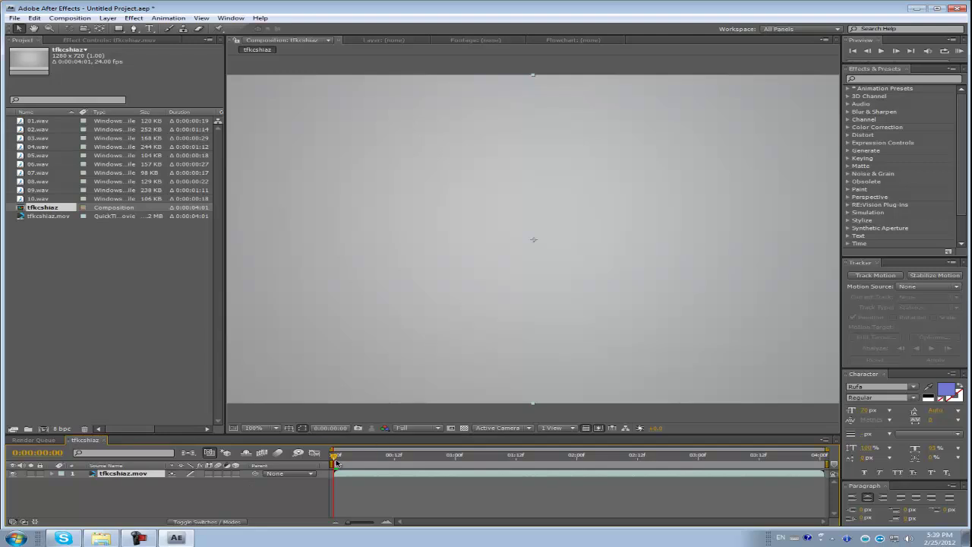
pyautogui.moveTo(335, 462); pyautogui.dragTo(506, 448)
pyautogui.moveTo(437, 449); pyautogui.dragTo(277, 450)
# Step: Apply the Video Copilot effects Optical Flares and Twitch to the tfkcshiaz.mov layer
pyautogui.scroll(-3, 907, 141)
pyautogui.click(848, 243)
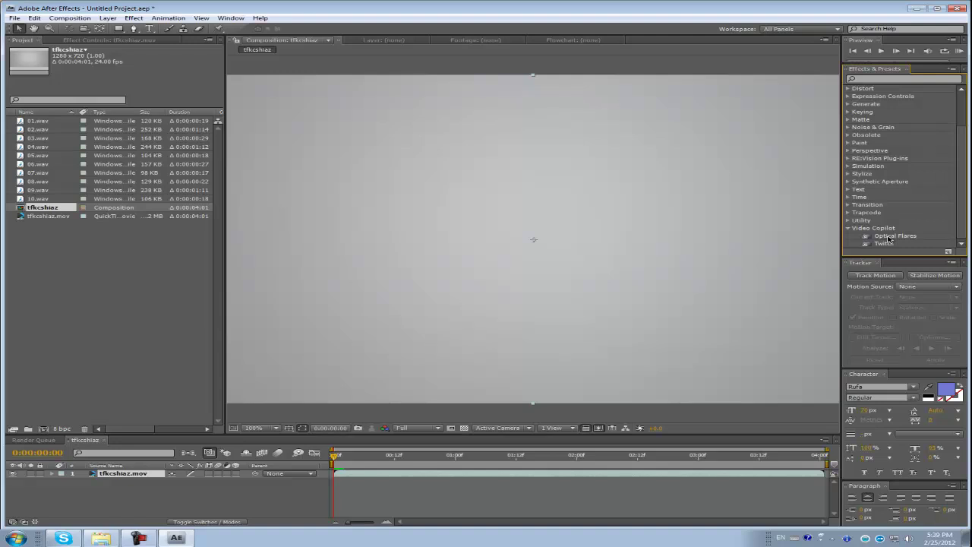
pyautogui.moveTo(888, 239); pyautogui.dragTo(149, 474)
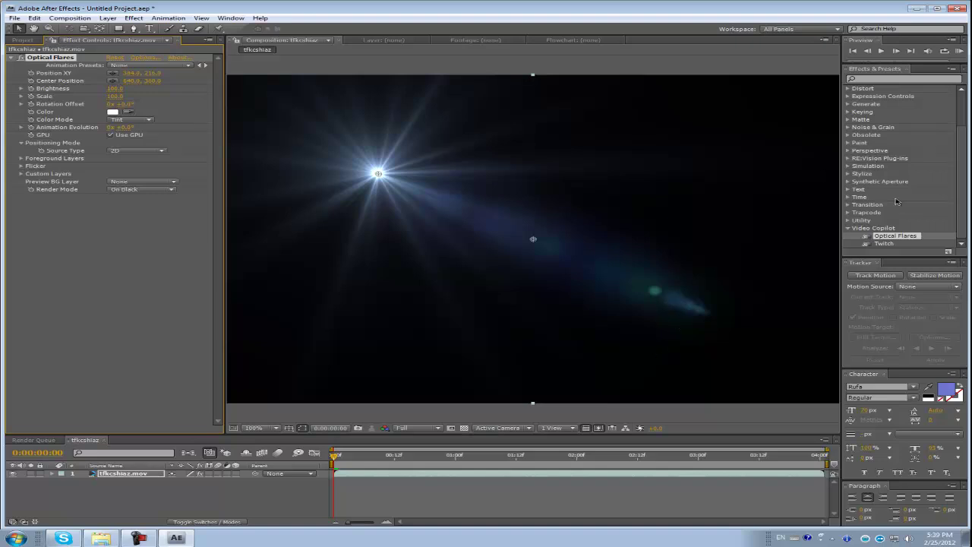
pyautogui.moveTo(887, 243); pyautogui.dragTo(119, 475)
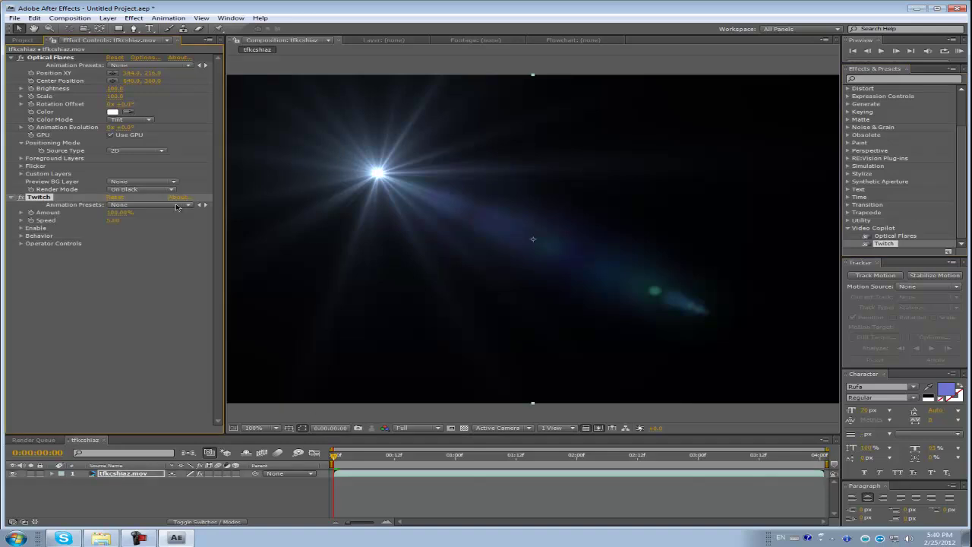
# Step: Set Optical Flares Render Mode to Over Original and move the flare centre up-left
pyautogui.click(50, 58)
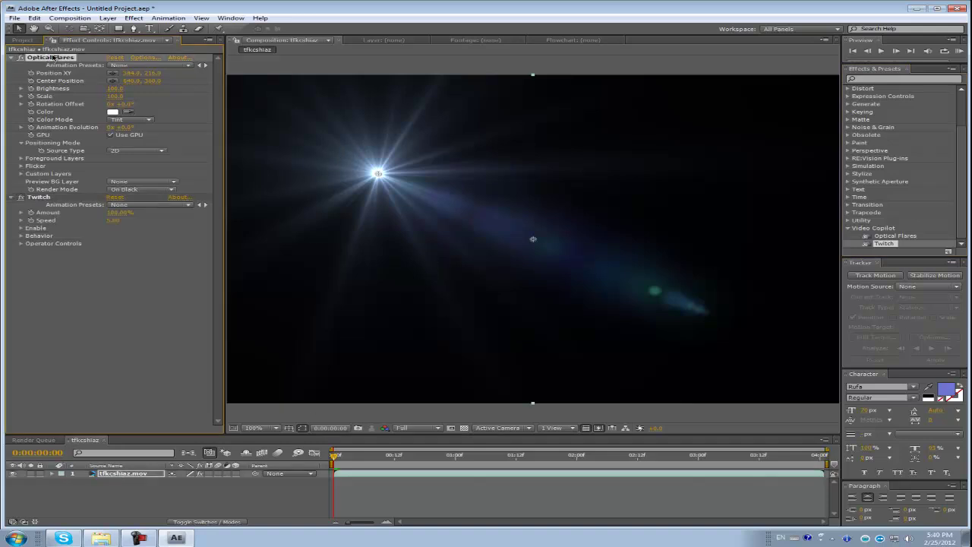
pyautogui.click(153, 191)
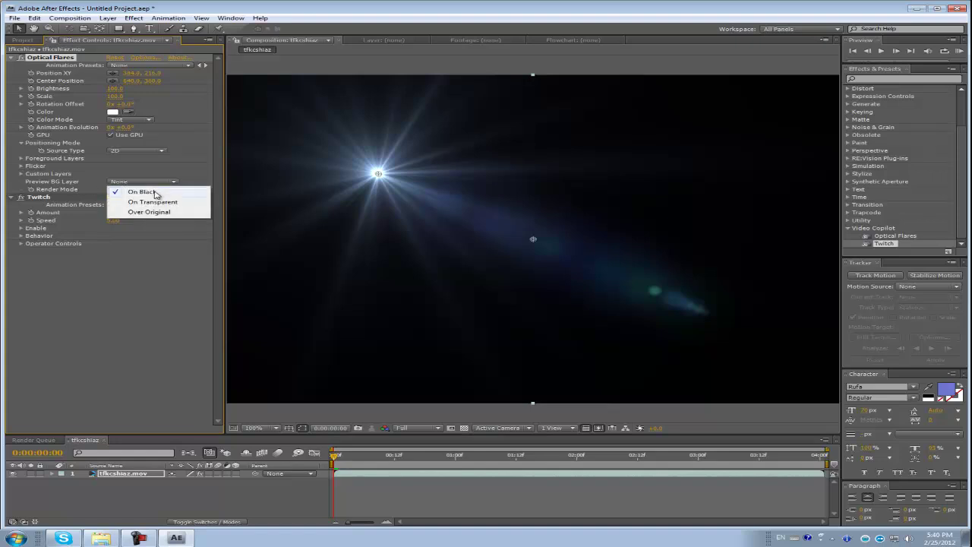
pyautogui.click(159, 213)
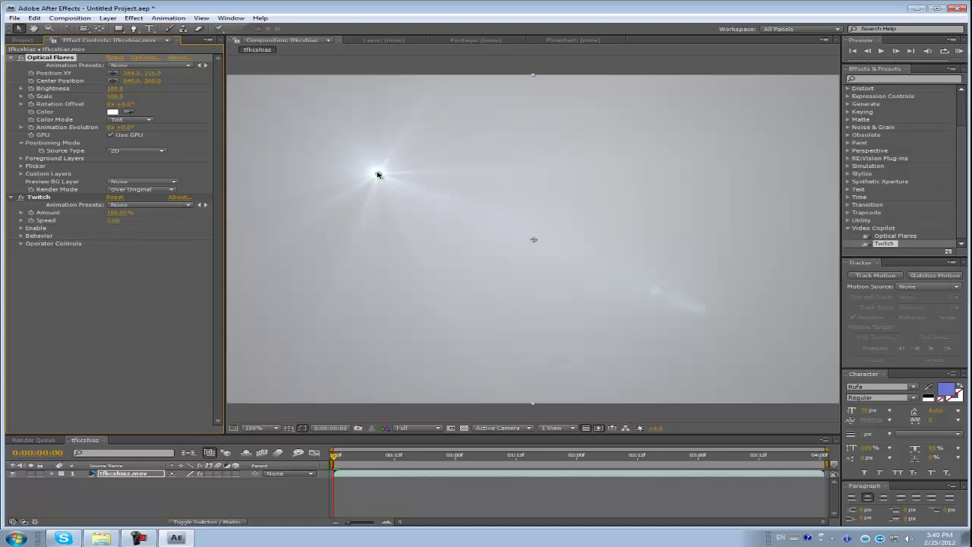
pyautogui.moveTo(378, 175); pyautogui.dragTo(306, 116)
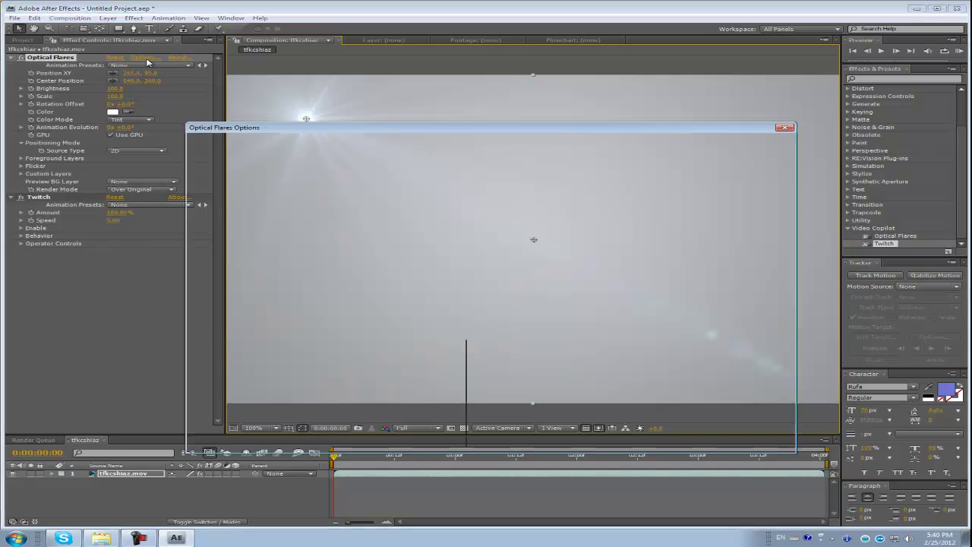
# Step: Load the Motion Graphics > Dirty Anamorphic preset in Optical Flares Options
pyautogui.click(146, 57)
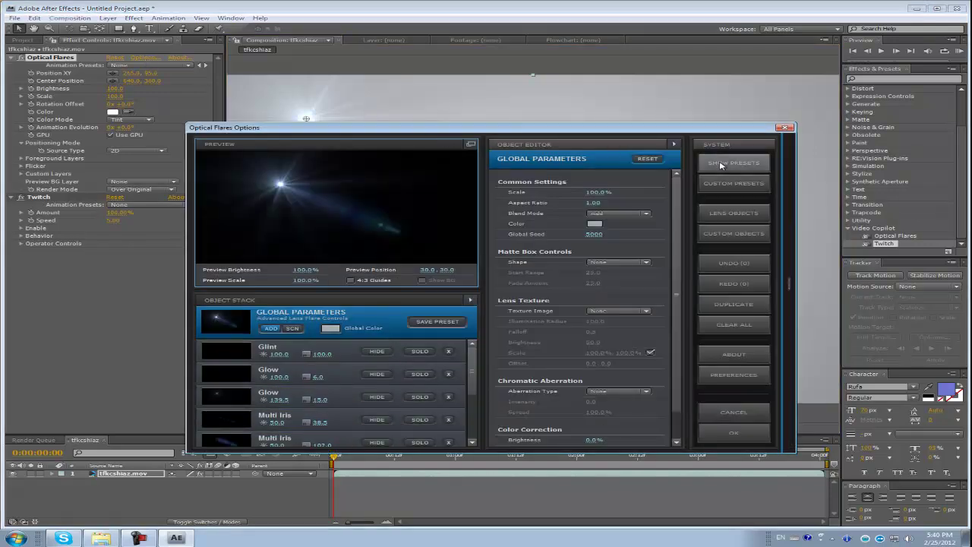
pyautogui.click(715, 164)
pyautogui.click(723, 231)
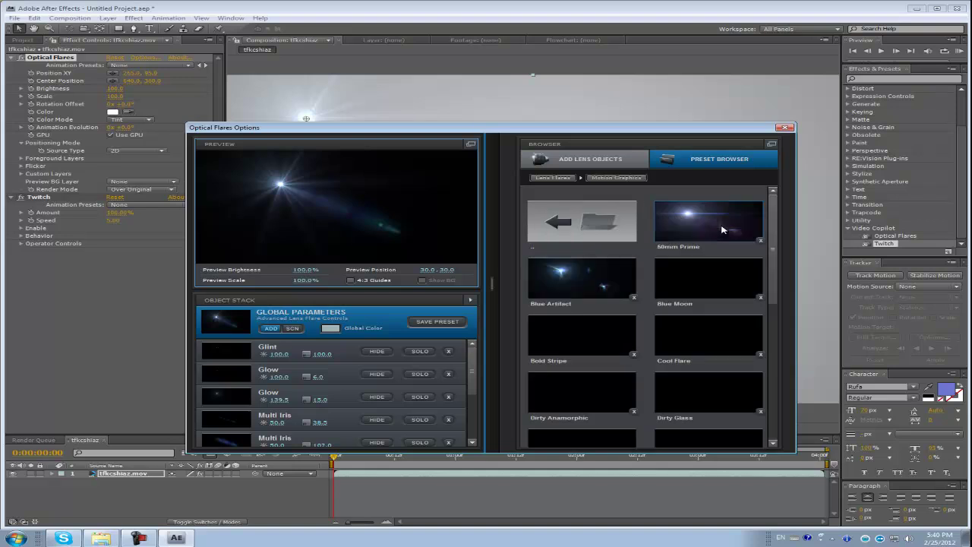
pyautogui.scroll(-1, 605, 335)
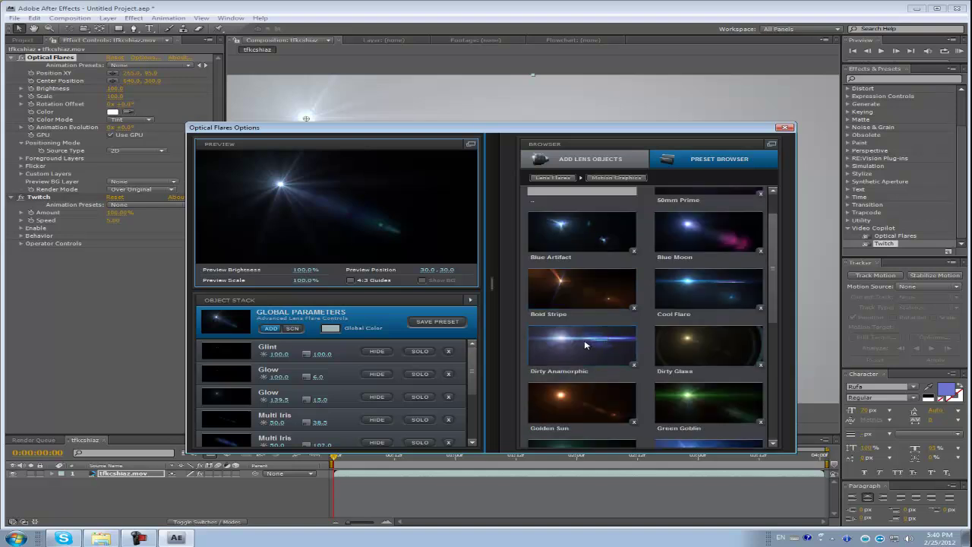
pyautogui.click(560, 345)
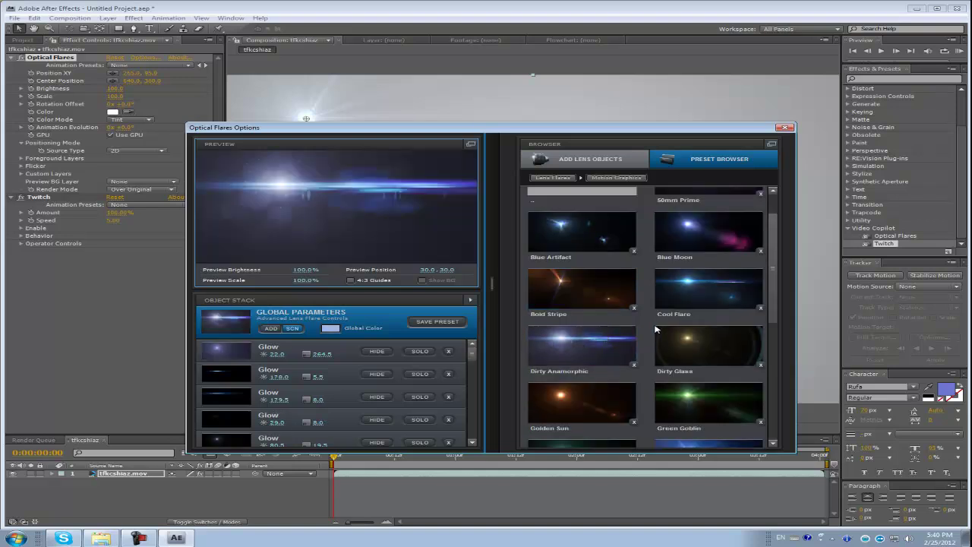
# Step: Hide the two Iris elements of the flare
pyautogui.scroll(-3, 683, 302)
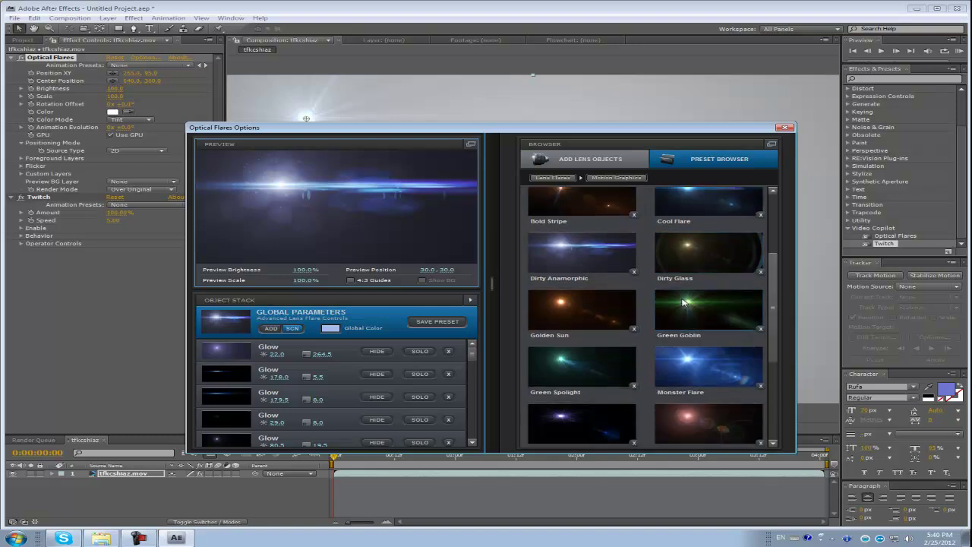
pyautogui.scroll(2, 683, 302)
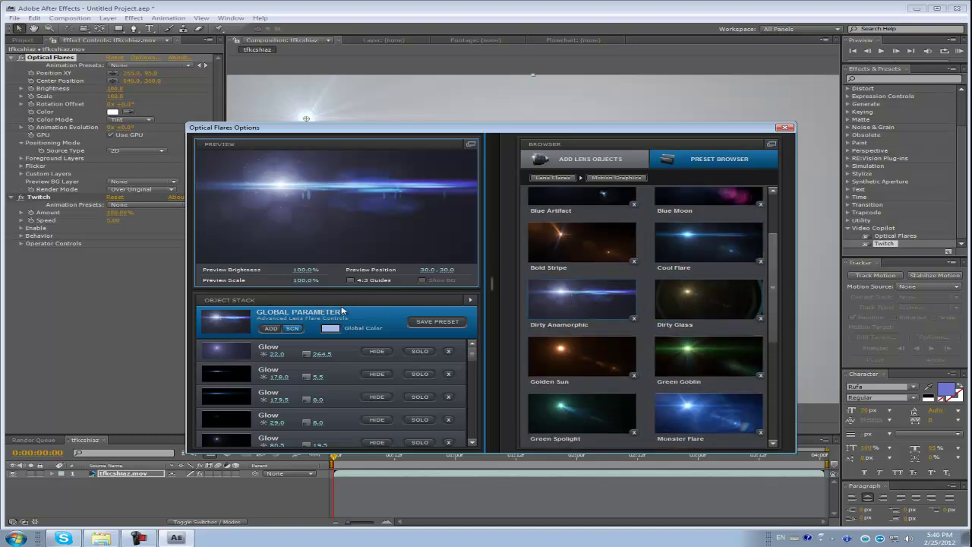
pyautogui.moveTo(467, 354); pyautogui.dragTo(468, 369)
pyautogui.click(377, 386)
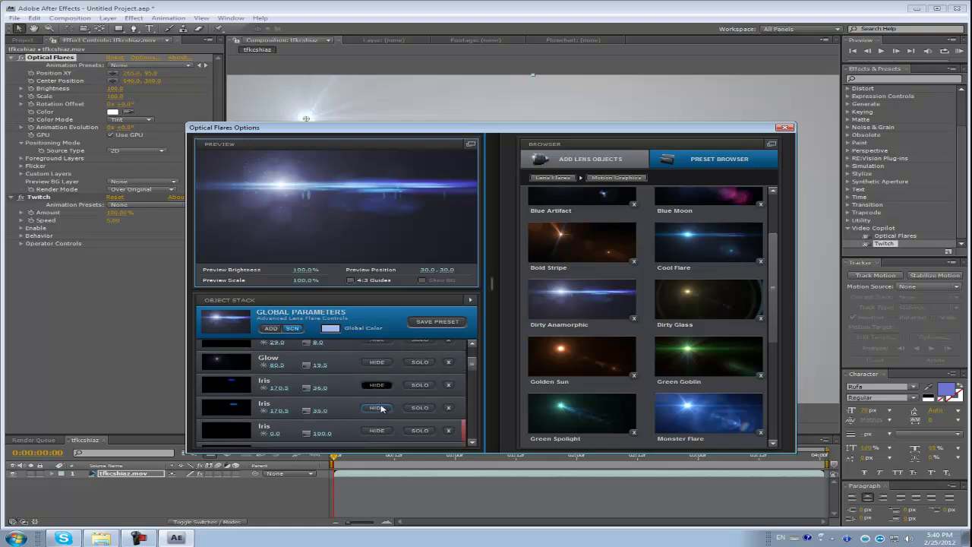
pyautogui.click(377, 408)
# Step: Hide the Lens Orbs 102.5 and Multi Iris 79.0 elements, keeping the other Lens Orbs visible
pyautogui.scroll(-1, 380, 406)
pyautogui.scroll(-5, 378, 404)
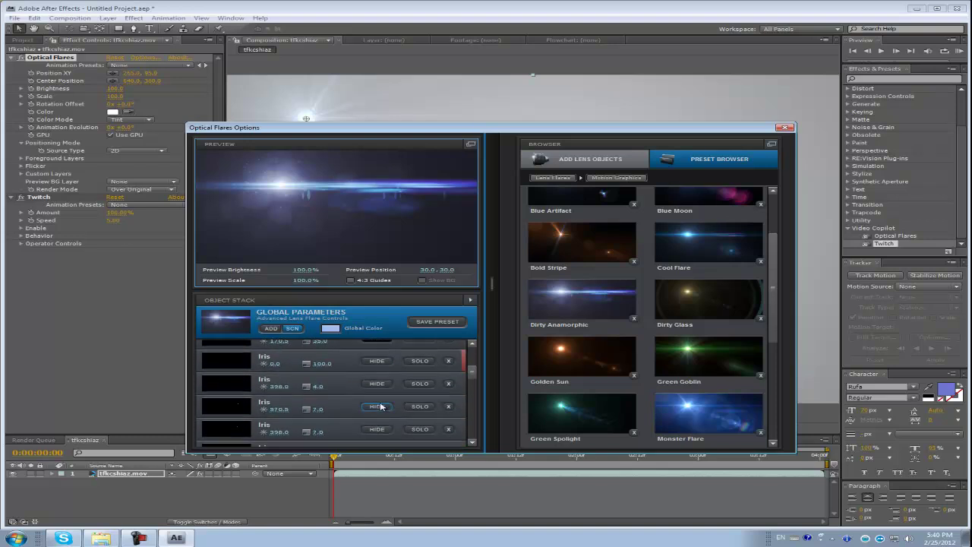
pyautogui.scroll(-4, 381, 407)
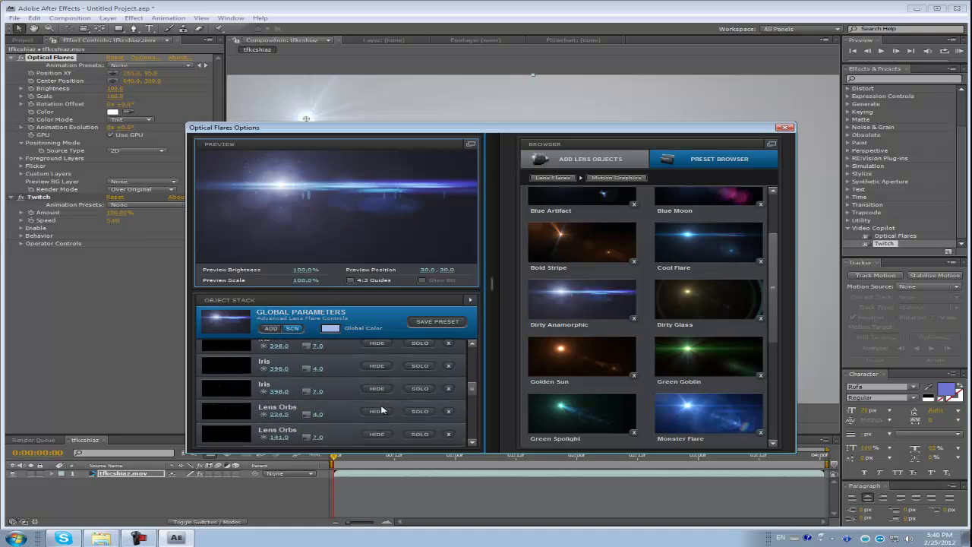
pyautogui.click(382, 411)
pyautogui.click(373, 432)
pyautogui.scroll(-1, 372, 430)
pyautogui.click(377, 425)
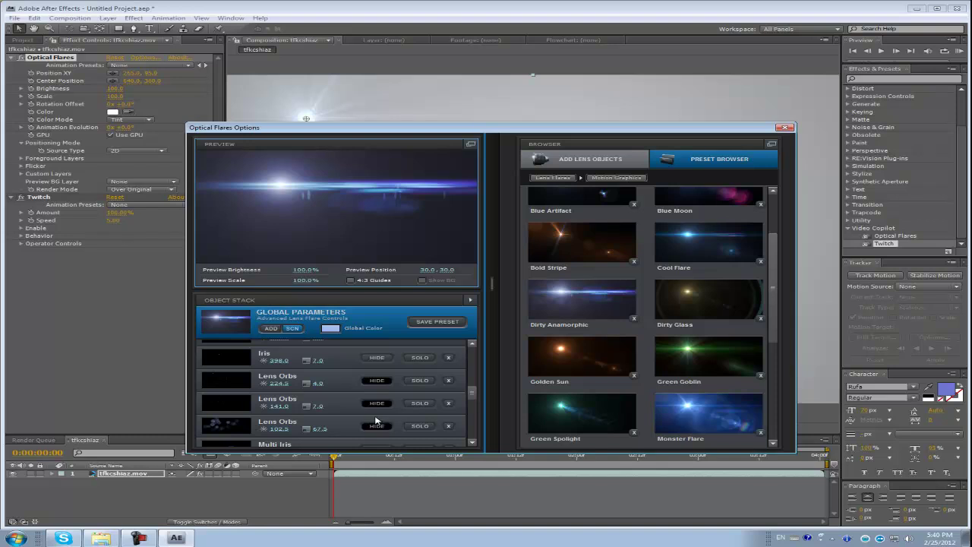
pyautogui.click(376, 402)
pyautogui.click(376, 380)
pyautogui.scroll(-1, 378, 363)
pyautogui.scroll(-1, 378, 366)
pyautogui.click(386, 410)
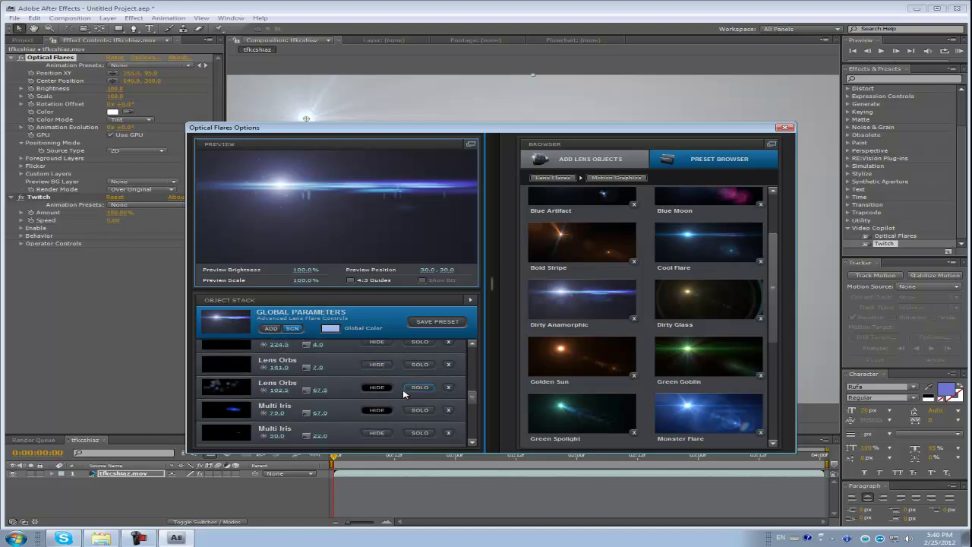
# Step: Raise the flare's Color Correction brightness to 24% and confirm the settings
pyautogui.click(505, 226)
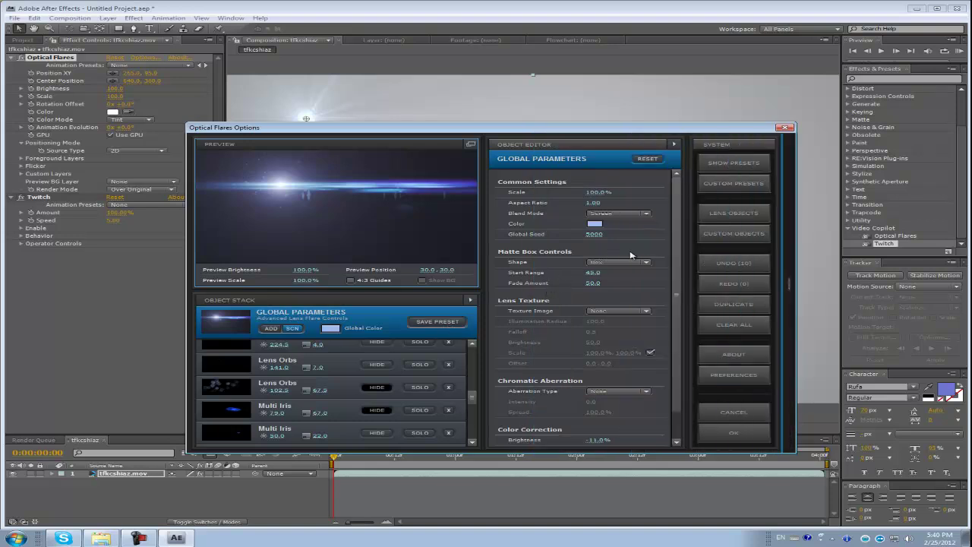
pyautogui.scroll(-2, 614, 302)
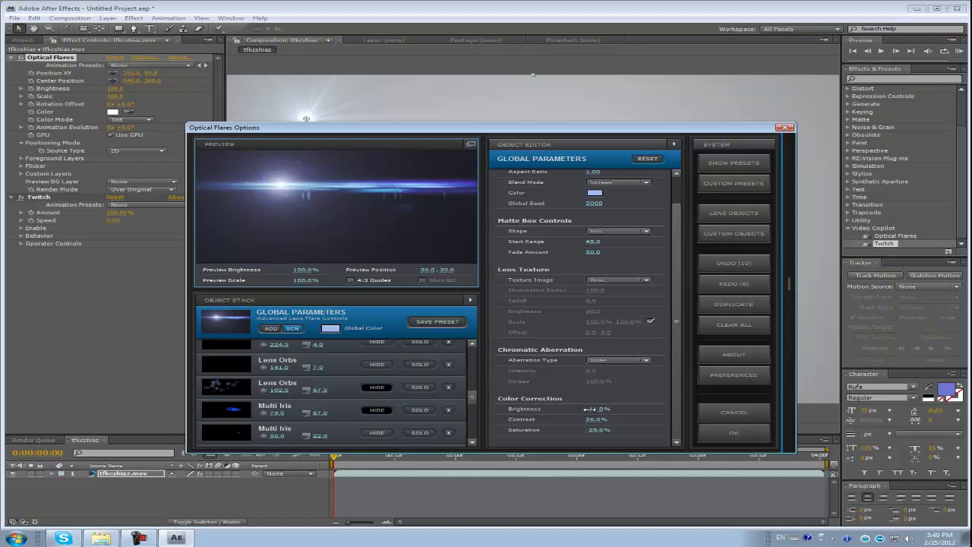
pyautogui.moveTo(592, 409); pyautogui.dragTo(622, 405)
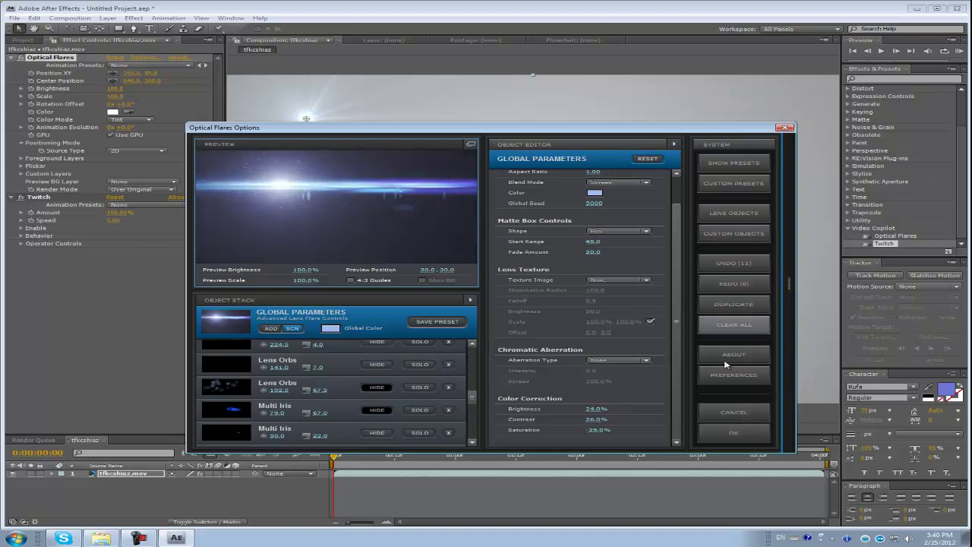
pyautogui.click(731, 433)
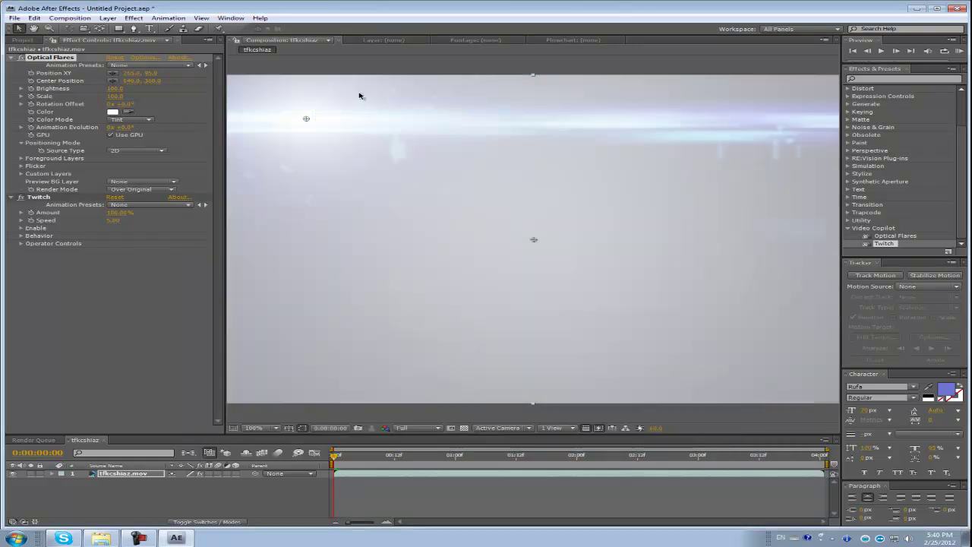
# Step: Place the flare at the bottom centre and set Flicker to Sharp with amount 100
pyautogui.moveTo(307, 120); pyautogui.dragTo(534, 405)
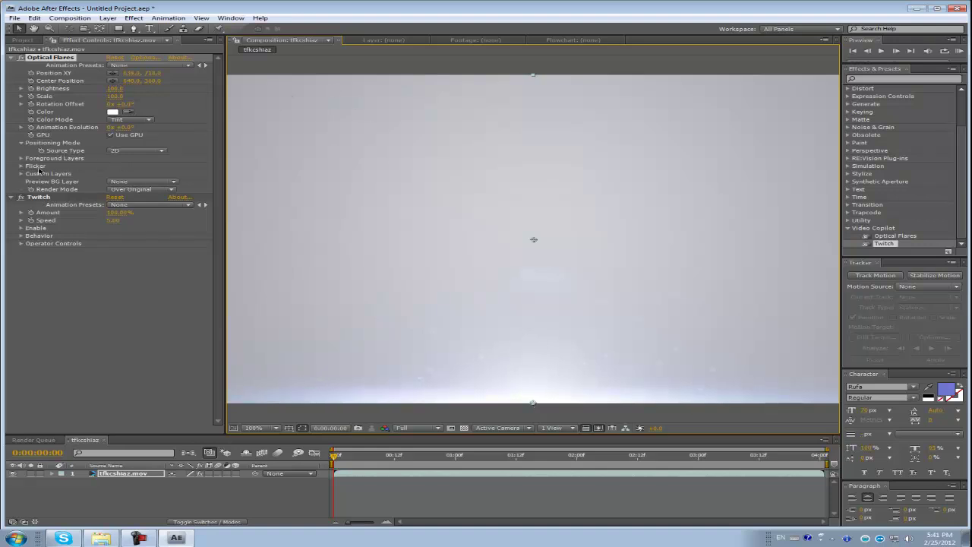
pyautogui.click(22, 167)
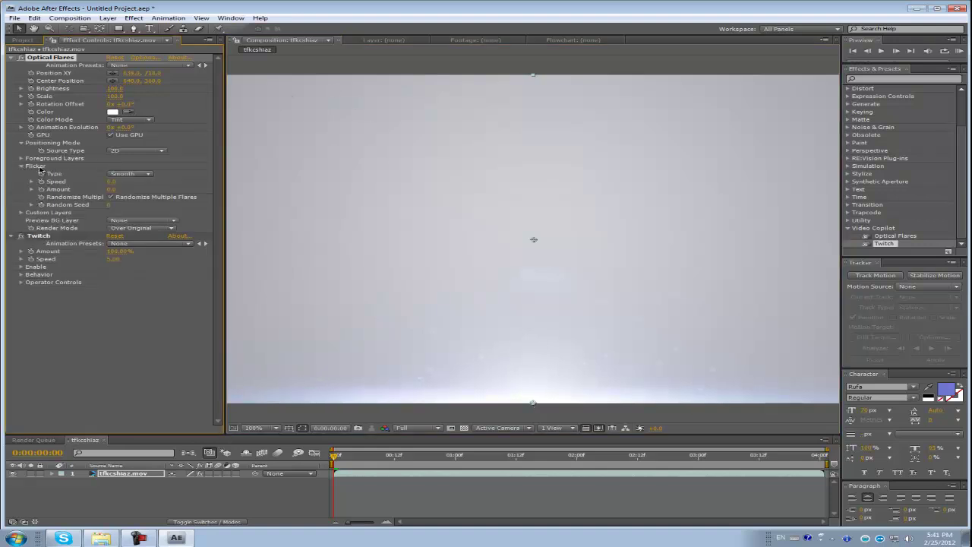
pyautogui.click(141, 175)
pyautogui.click(142, 186)
pyautogui.click(112, 182)
pyautogui.click(119, 189)
pyautogui.press('Return')
# Step: Expand and collapse the tfkcshiaz.mov layer's Transform properties to inspect them
pyautogui.click(137, 473)
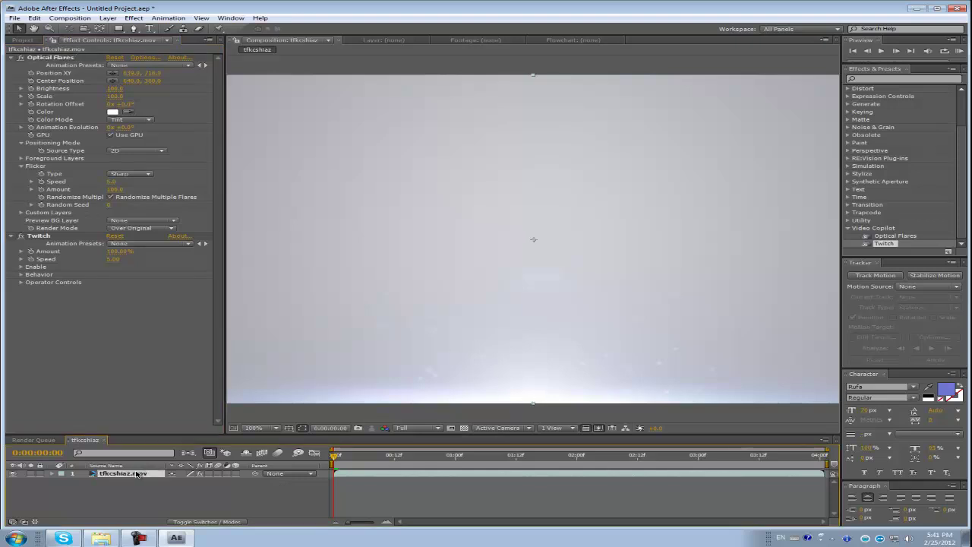
pyautogui.click(53, 474)
pyautogui.click(63, 489)
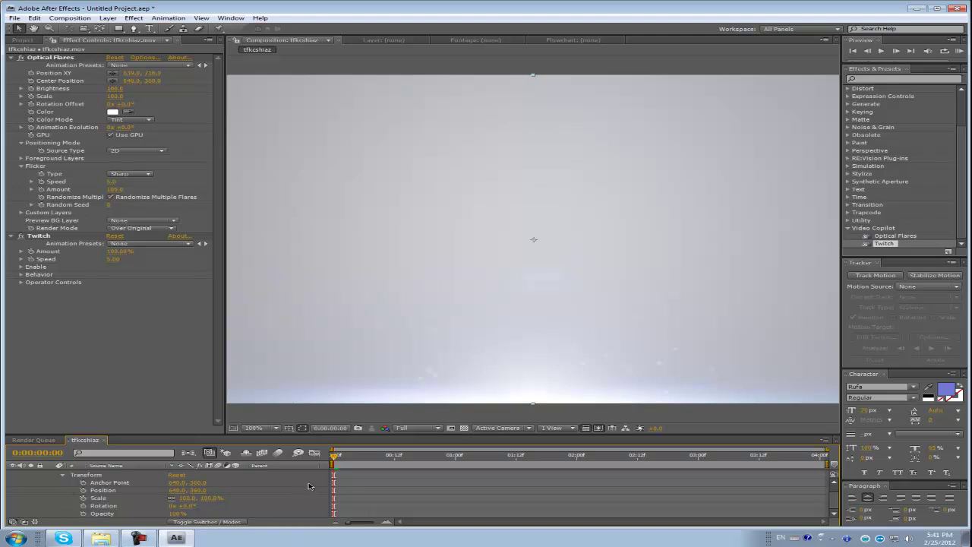
pyautogui.click(65, 476)
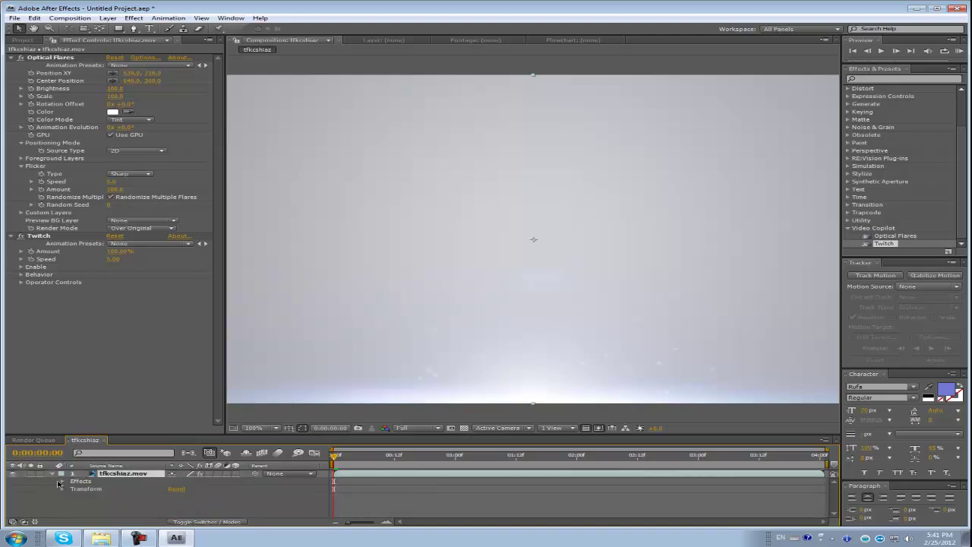
pyautogui.click(52, 474)
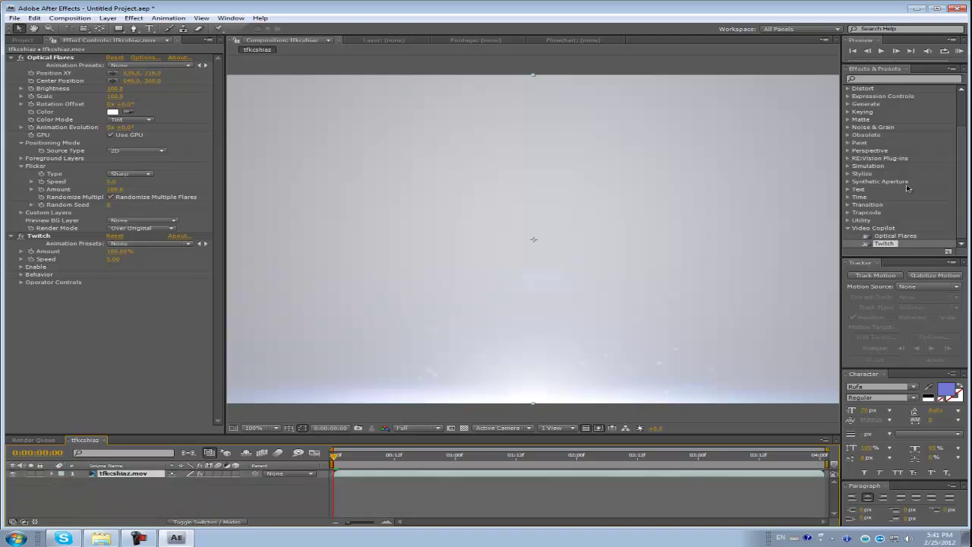
# Step: Apply Brightness & Contrast to tfkcshiaz.mov at about -100 brightness, then scrub Optical Flares brightness up
pyautogui.scroll(2, 907, 187)
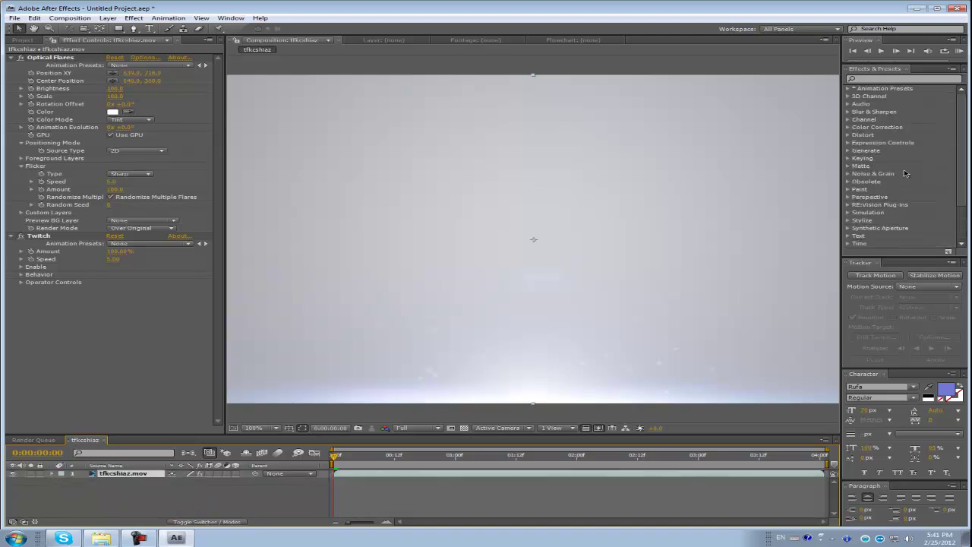
pyautogui.click(849, 127)
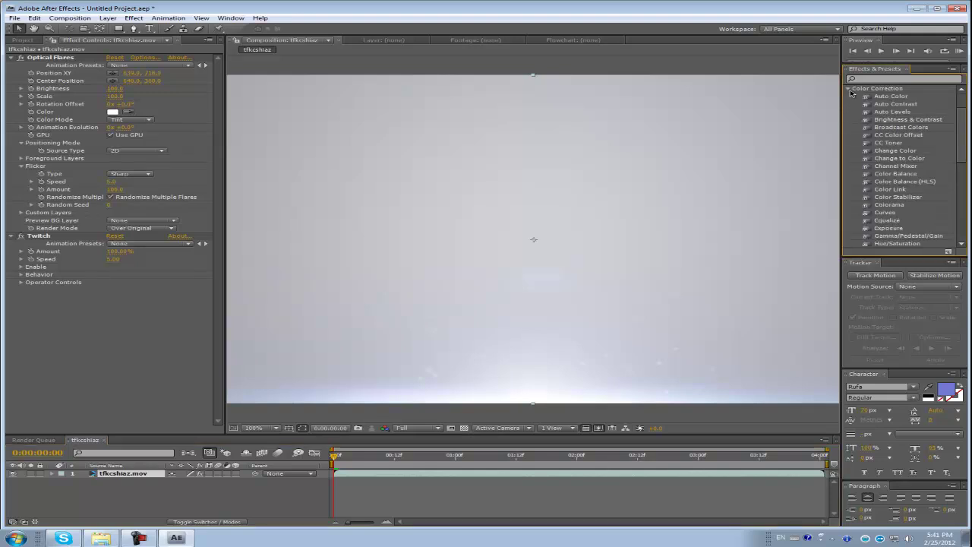
pyautogui.moveTo(908, 119); pyautogui.dragTo(131, 477)
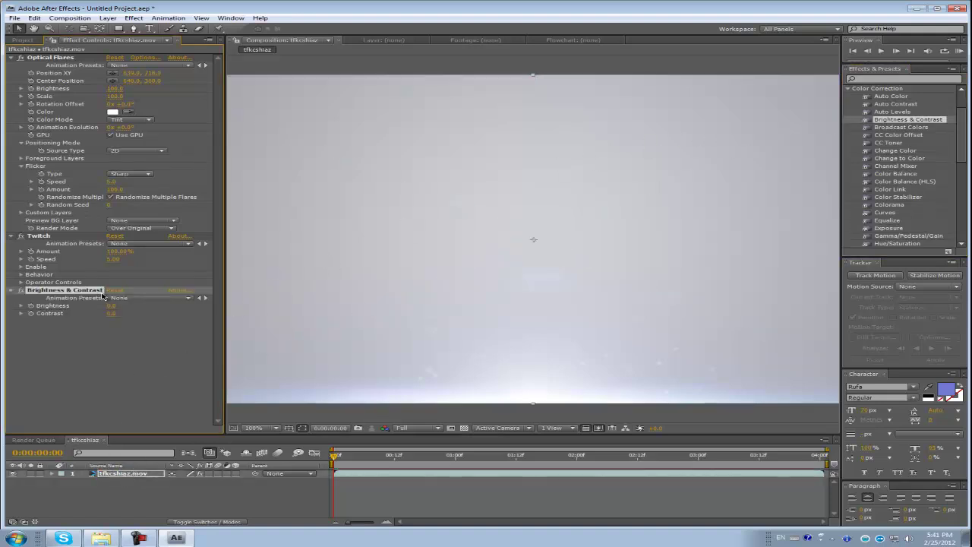
pyautogui.moveTo(113, 305); pyautogui.dragTo(65, 307)
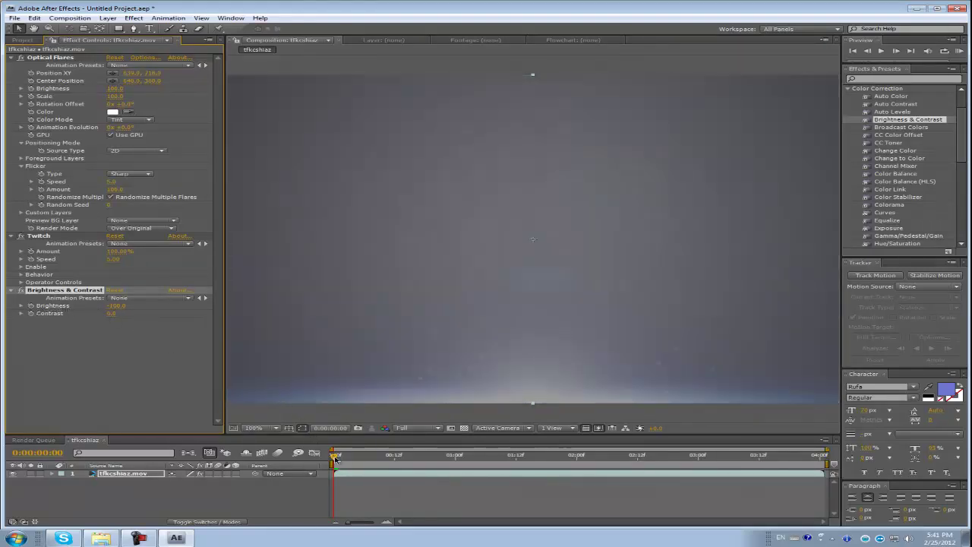
pyautogui.moveTo(335, 456)
pyautogui.mouseDown()
pyautogui.moveTo(605, 456)
pyautogui.moveTo(334, 456)
pyautogui.mouseUp()
pyautogui.moveTo(130, 88); pyautogui.dragTo(207, 97)
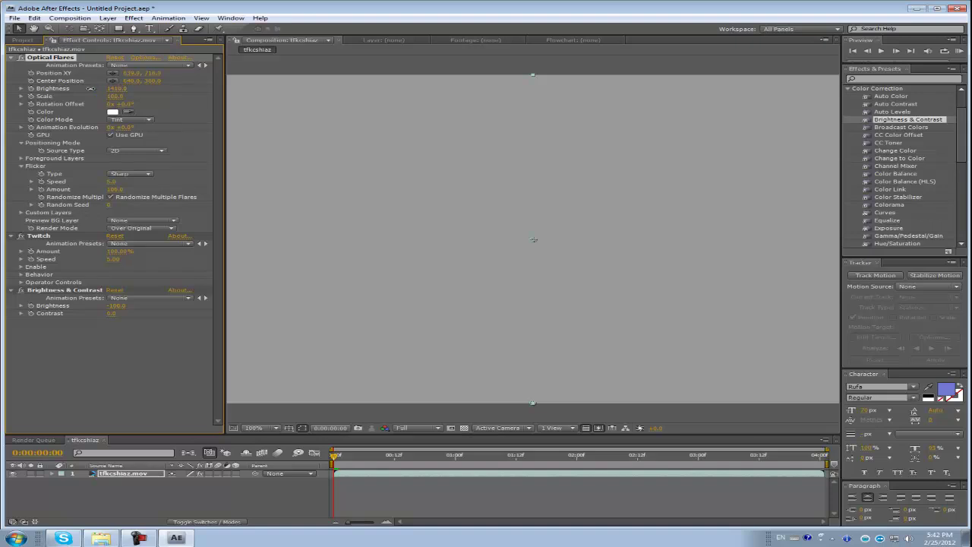
# Step: Set the Optical Flares brightness to 200
pyautogui.moveTo(121, 90); pyautogui.dragTo(123, 90)
pyautogui.click(122, 89)
pyautogui.write('8104')
pyautogui.press('Return')
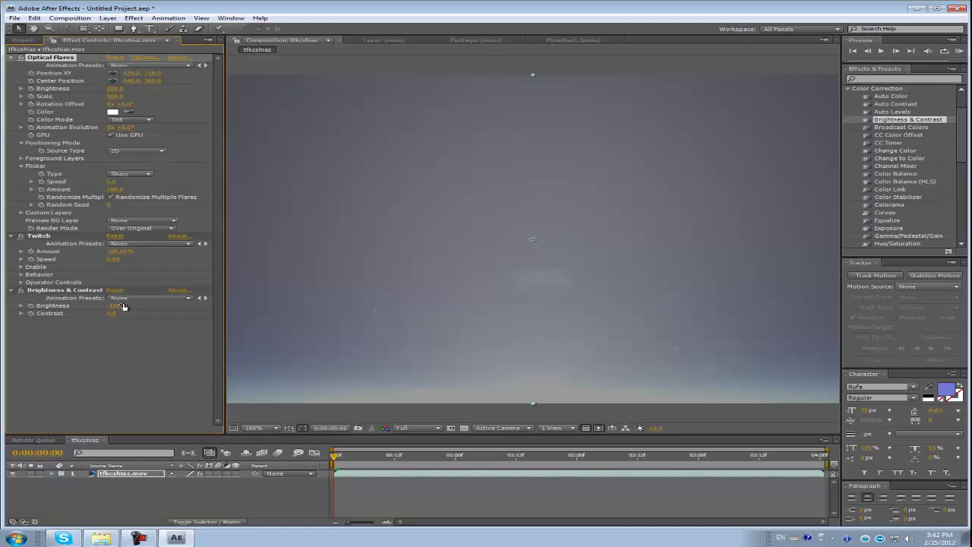
# Step: Tune the footage's Brightness & Contrast: brightness -100 then fine-tuned, contrast raised to about 37
pyautogui.click(116, 314)
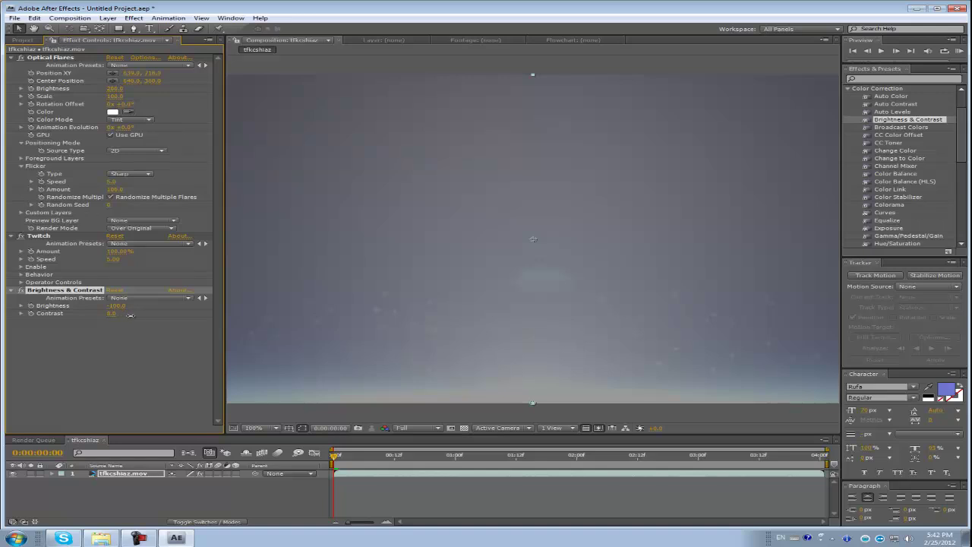
pyautogui.moveTo(142, 316); pyautogui.dragTo(112, 307)
pyautogui.click(117, 306)
pyautogui.write('-100')
pyautogui.press('Return')
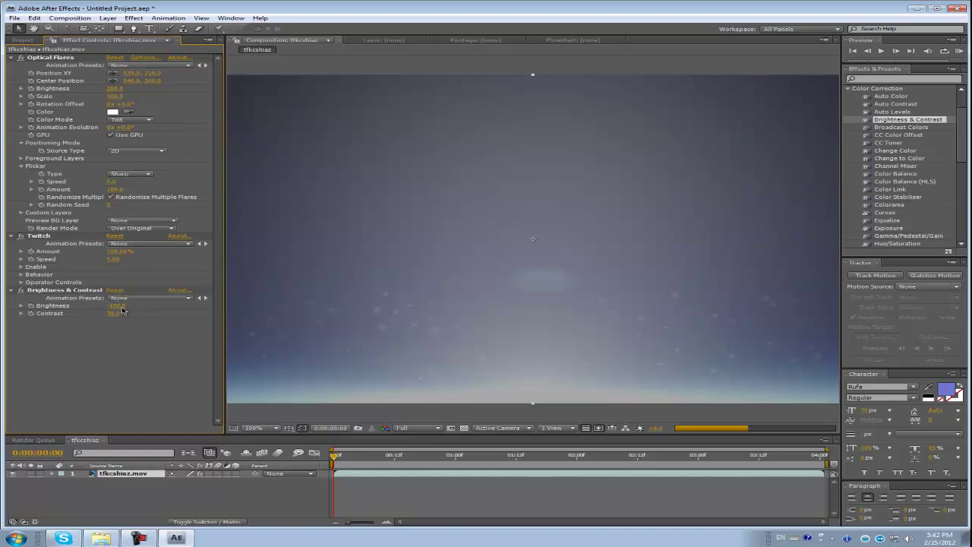
pyautogui.moveTo(126, 310); pyautogui.dragTo(60, 318)
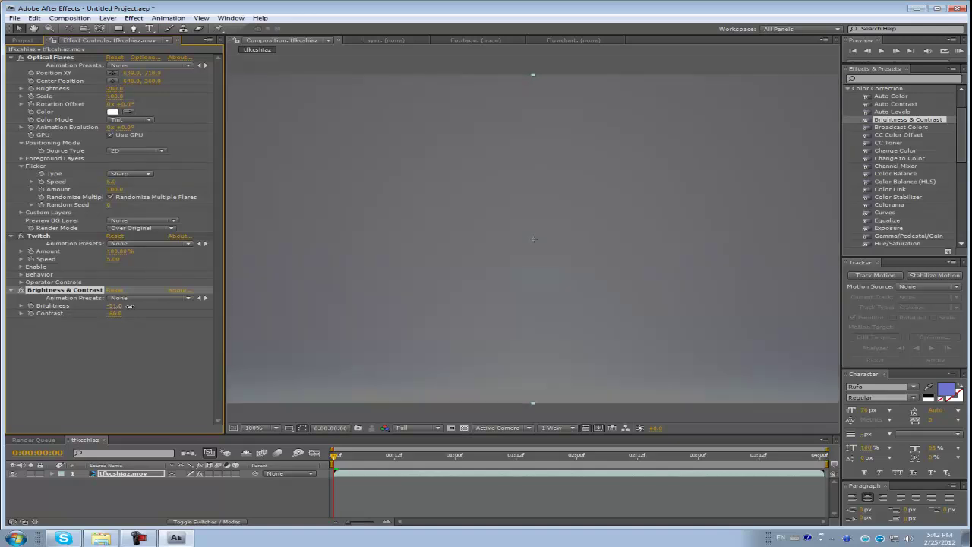
pyautogui.moveTo(132, 306)
pyautogui.mouseDown()
pyautogui.moveTo(82, 307)
pyautogui.moveTo(130, 313)
pyautogui.mouseUp()
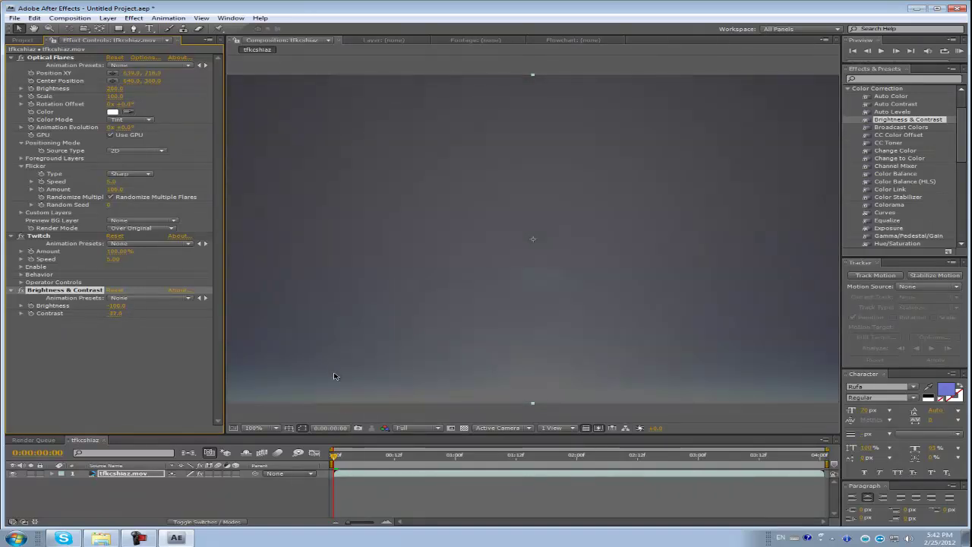
pyautogui.moveTo(335, 455); pyautogui.dragTo(307, 441)
# Step: Delete Twitch from tfkcshiaz.mov and reapply it on a new Adjustment Layer 1
pyautogui.click(35, 237)
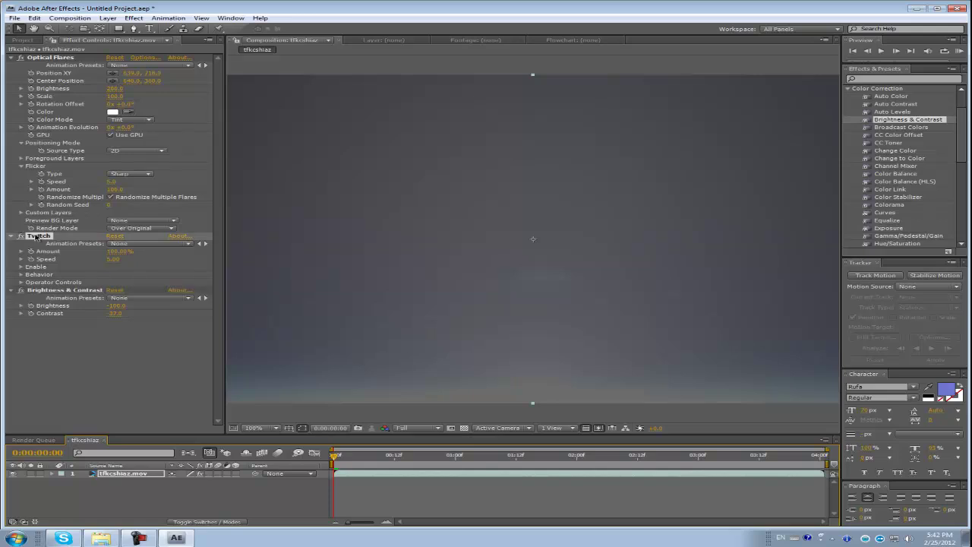
pyautogui.press('Delete')
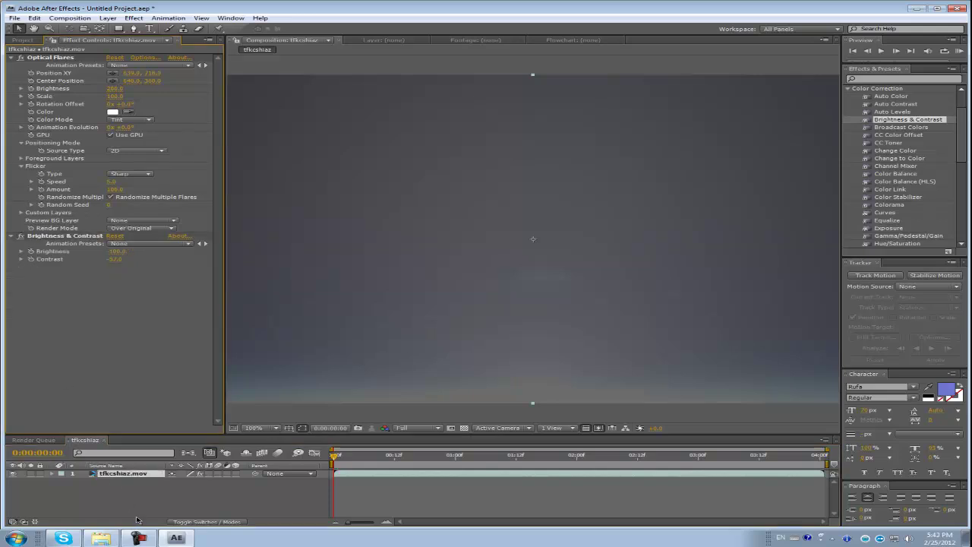
pyautogui.rightClick(134, 499)
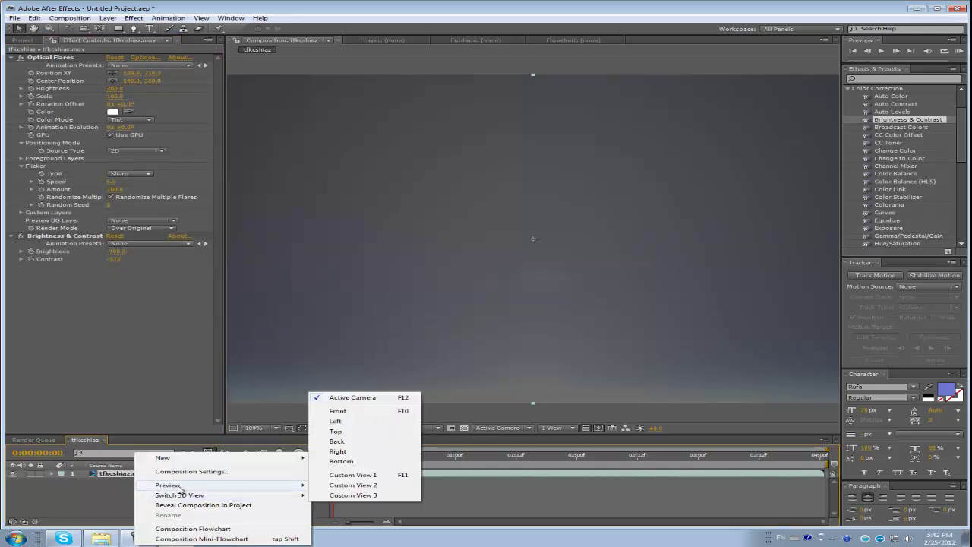
pyautogui.moveTo(178, 458)
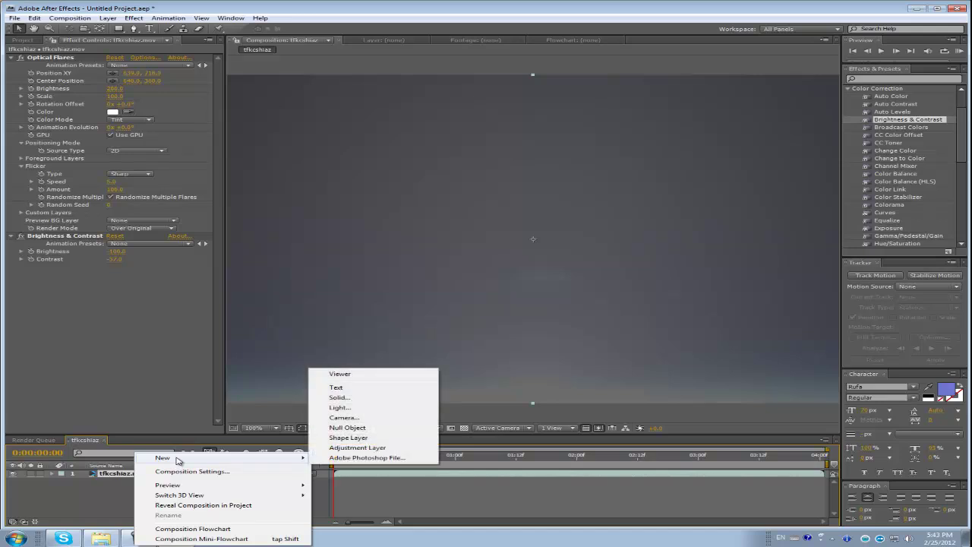
pyautogui.click(391, 447)
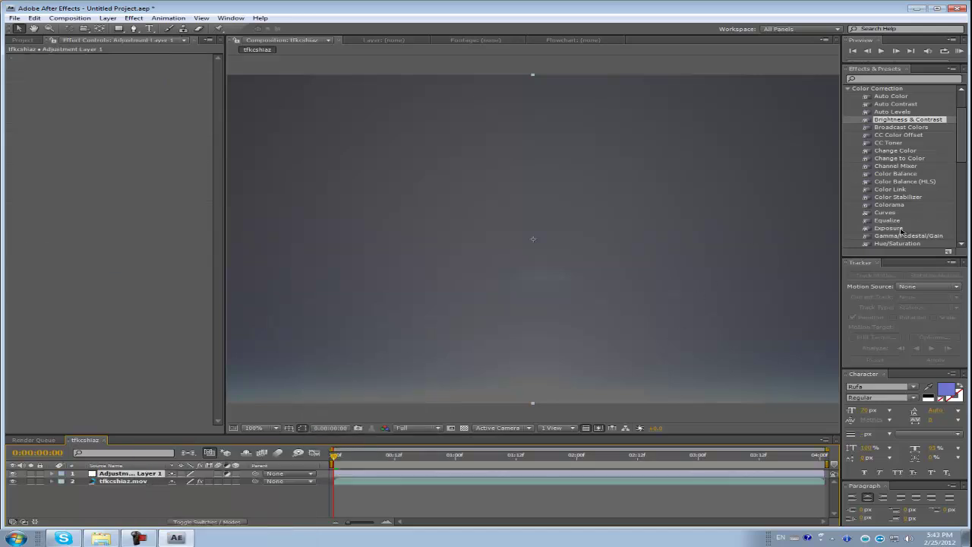
pyautogui.scroll(-6, 901, 230)
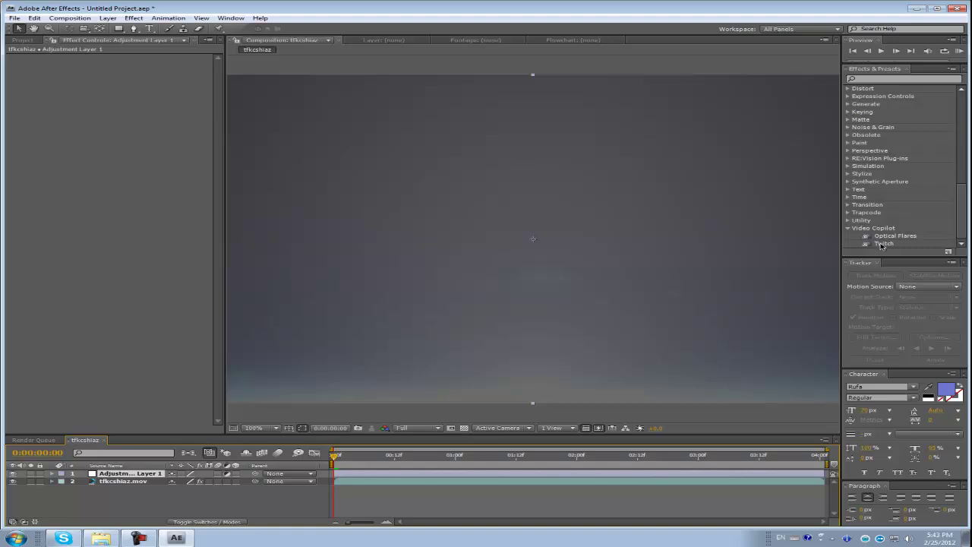
pyautogui.moveTo(883, 245); pyautogui.dragTo(120, 476)
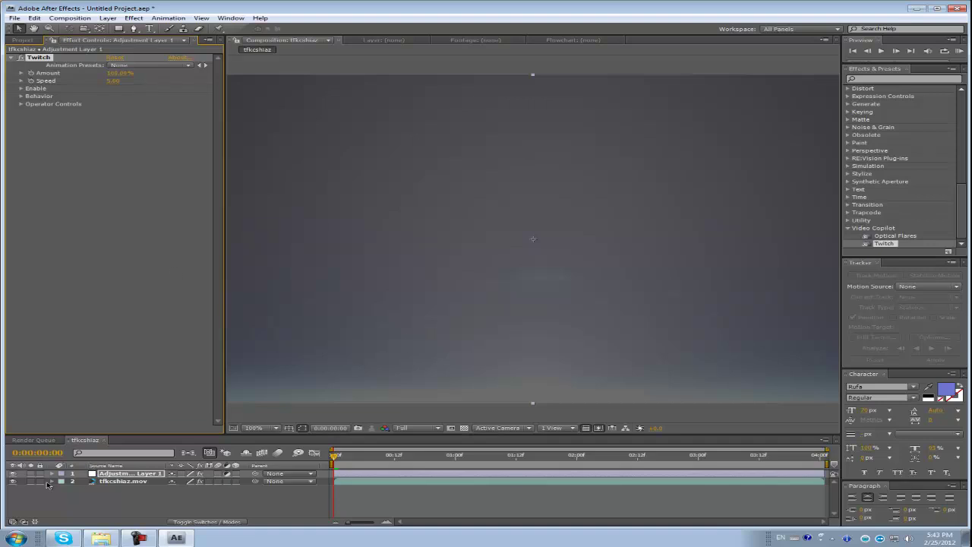
# Step: Paste Optical Flares onto Adjustment Layer 1 and delete it from tfkcshiaz.mov
pyautogui.click(123, 481)
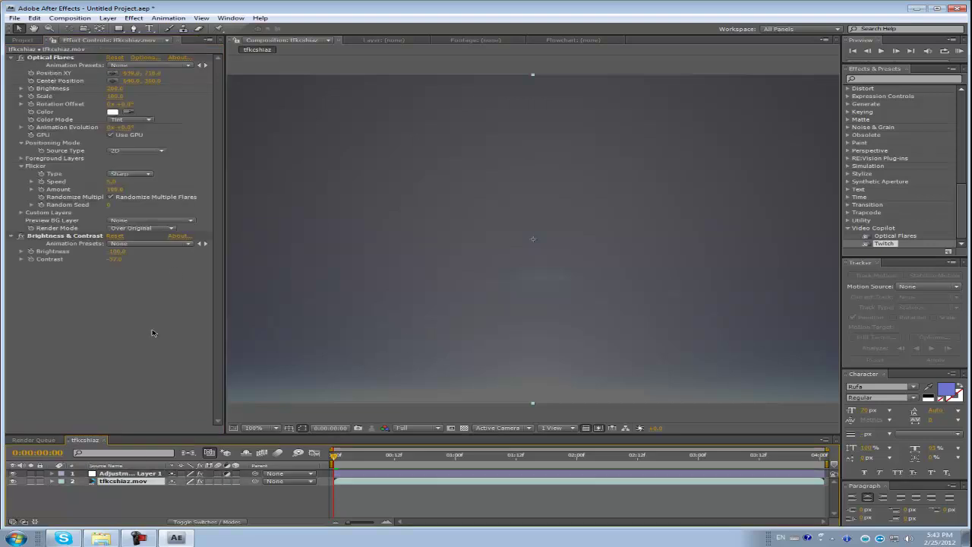
pyautogui.click(55, 59)
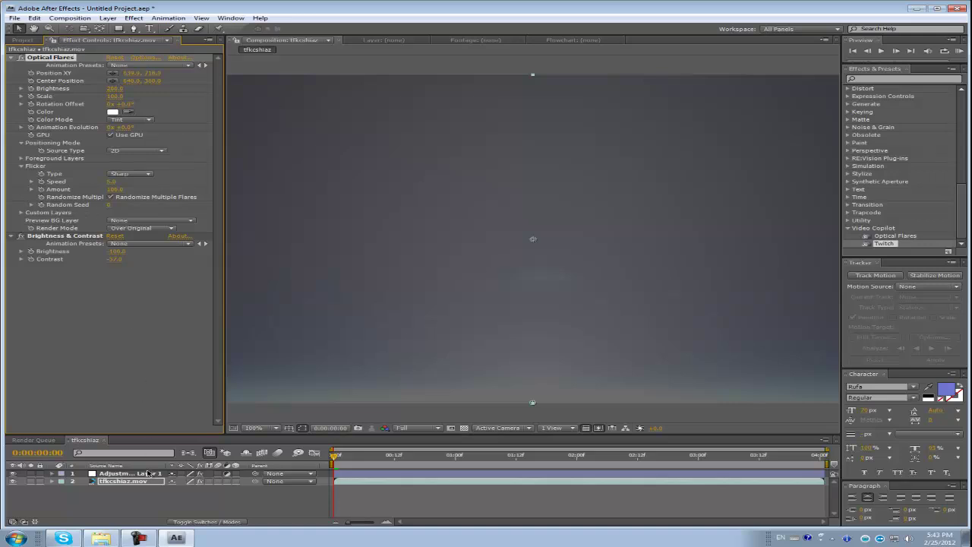
pyautogui.click(148, 473)
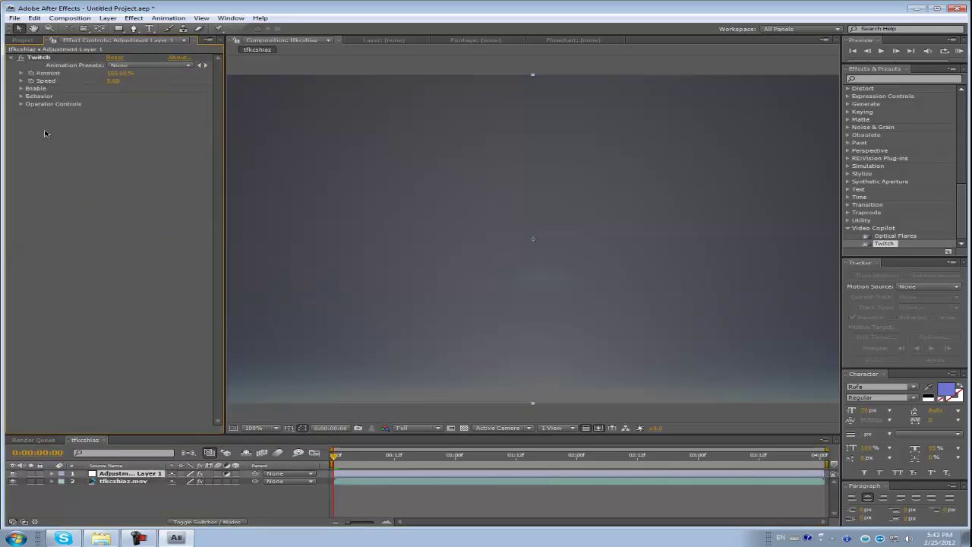
pyautogui.hotkey('ctrl', 'v')
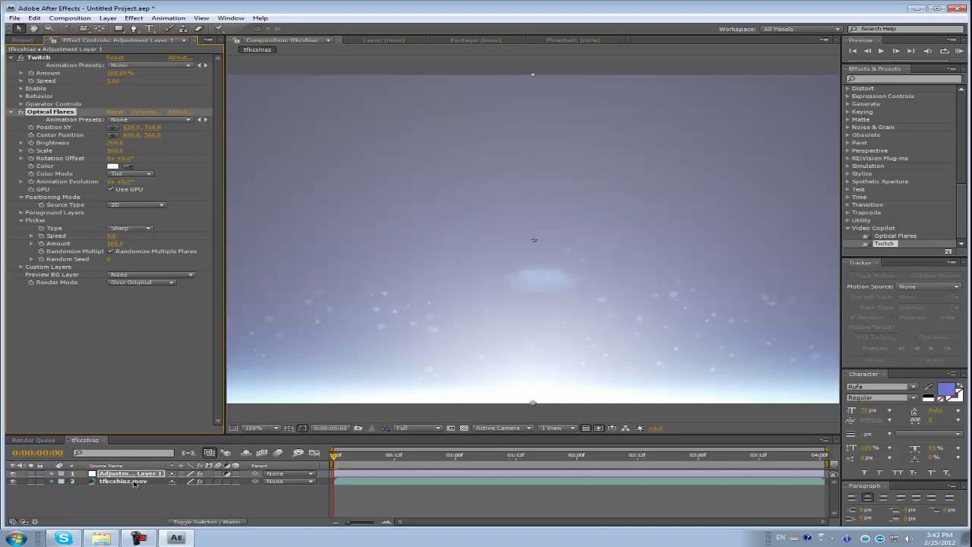
pyautogui.click(137, 480)
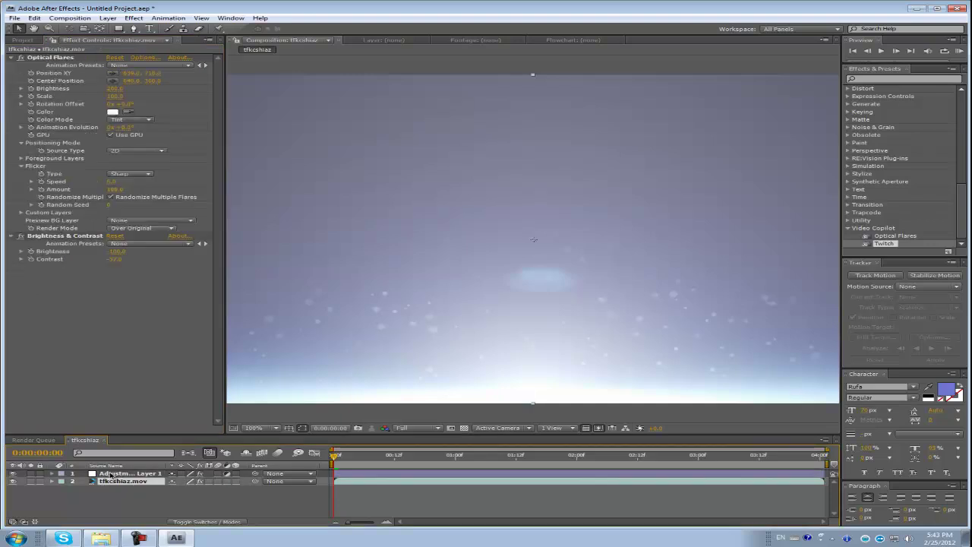
pyautogui.click(48, 58)
pyautogui.press('Delete')
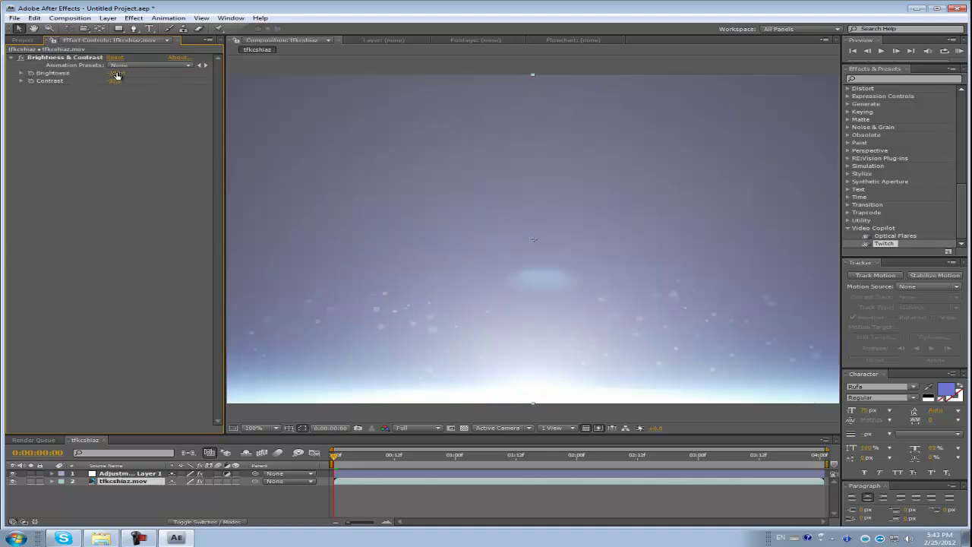
# Step: At 0:00:01:05, set Adjustment Layer 1's Optical Flares brightness to 100
pyautogui.moveTo(119, 80); pyautogui.dragTo(84, 84)
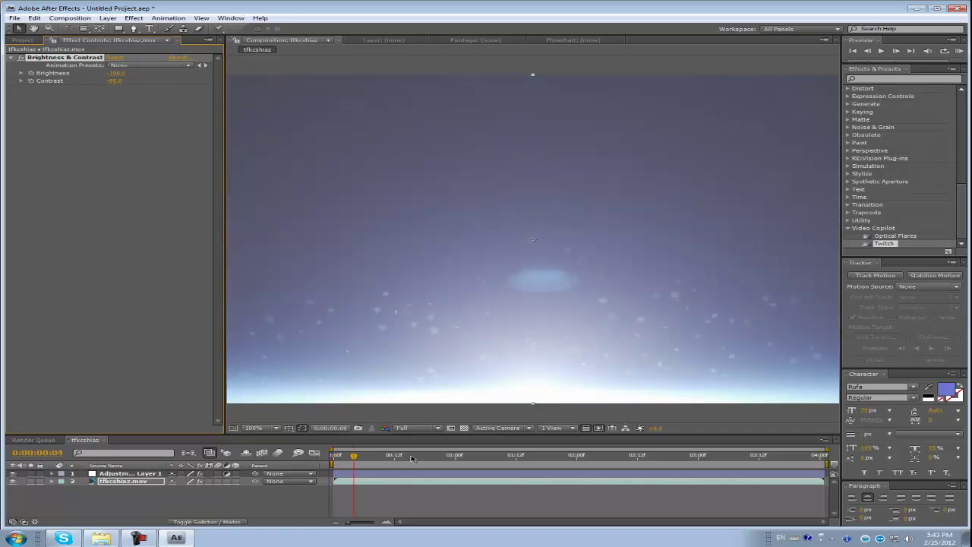
pyautogui.moveTo(414, 459); pyautogui.dragTo(481, 453)
pyautogui.click(126, 474)
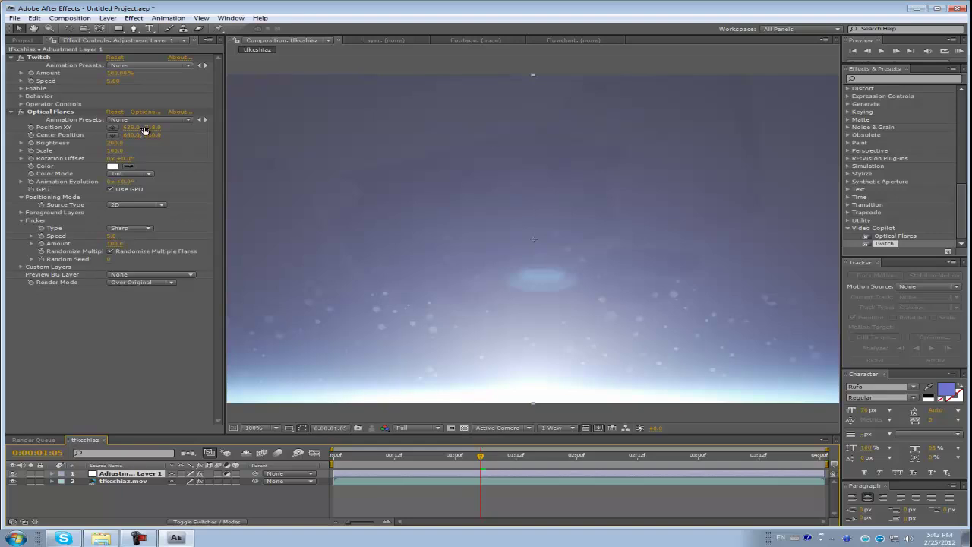
pyautogui.moveTo(112, 142); pyautogui.dragTo(98, 142)
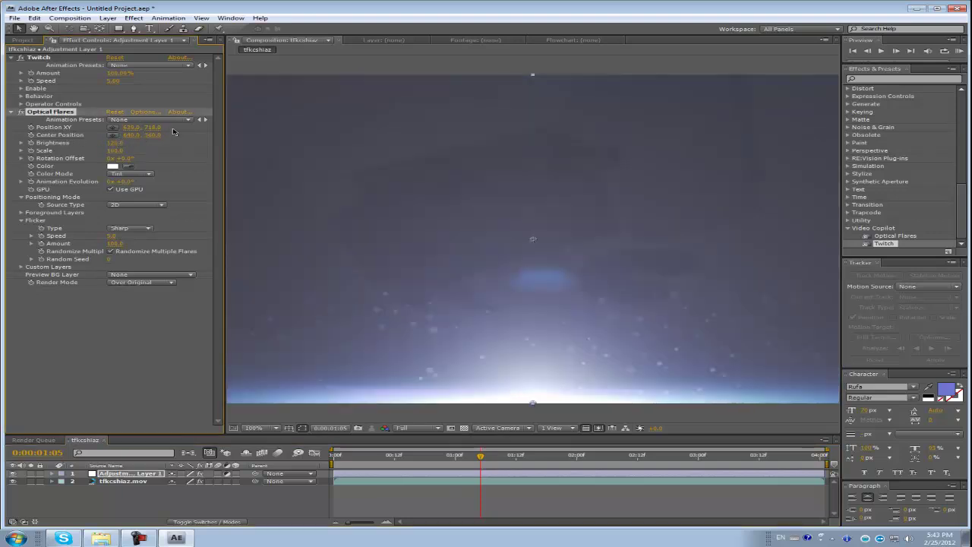
pyautogui.click(121, 144)
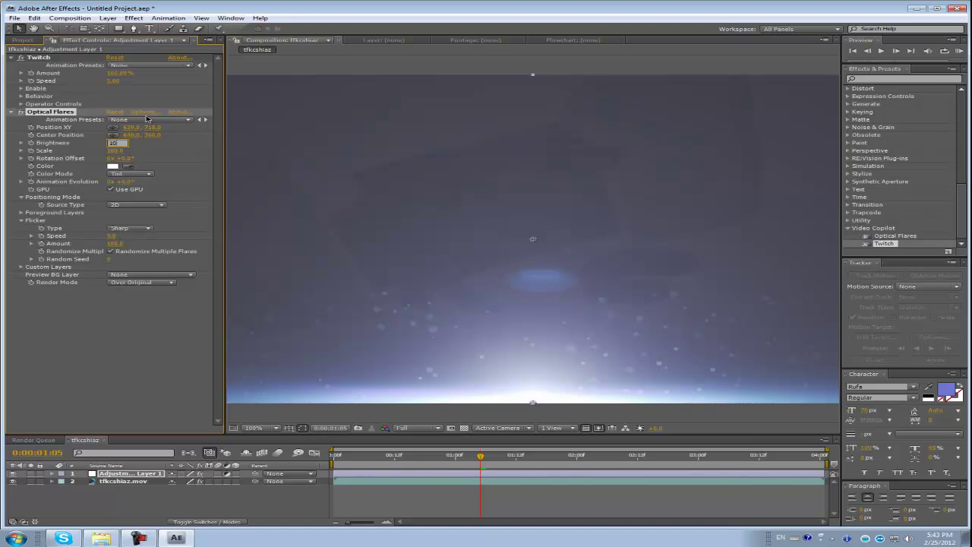
pyautogui.press('Return')
# Step: Set tfkcshiaz.mov Brightness & Contrast to brightness -100 and contrast -27
pyautogui.click(123, 482)
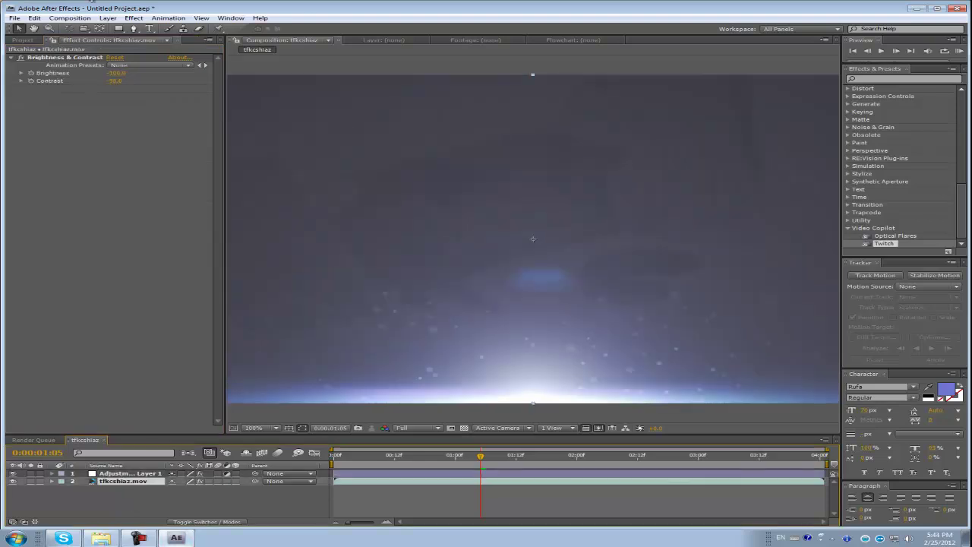
pyautogui.moveTo(118, 73)
pyautogui.mouseDown()
pyautogui.moveTo(144, 72)
pyautogui.moveTo(114, 73)
pyautogui.mouseUp()
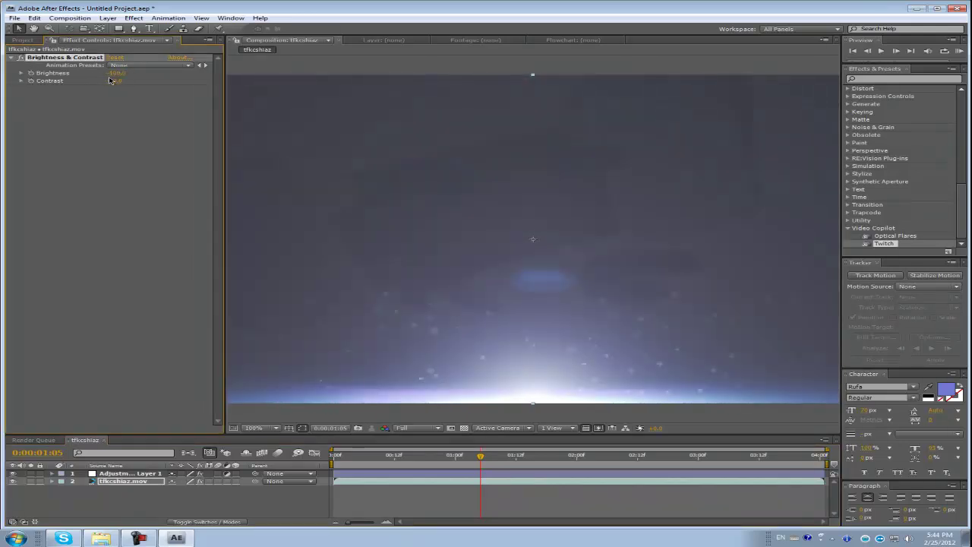
pyautogui.click(111, 81)
pyautogui.click(114, 93)
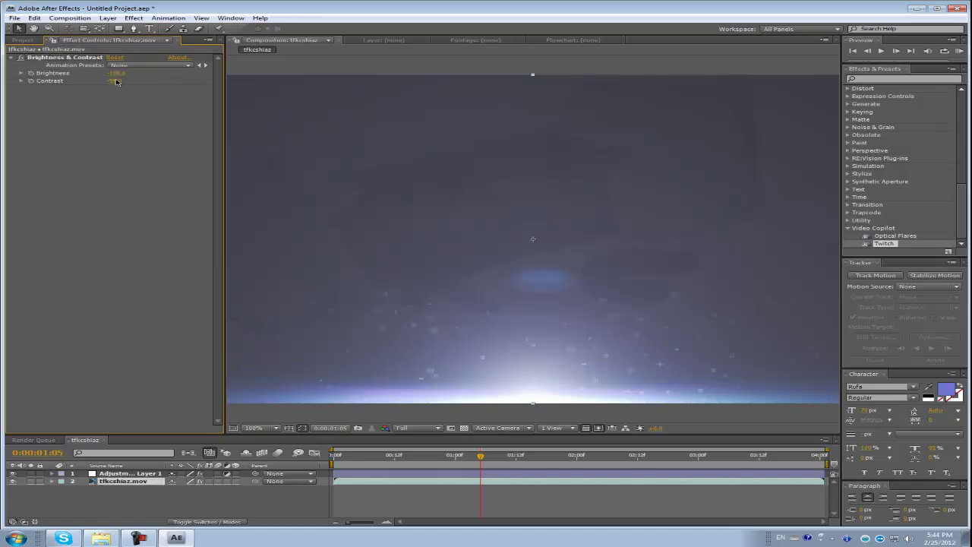
pyautogui.moveTo(115, 81); pyautogui.dragTo(164, 80)
pyautogui.moveTo(485, 456); pyautogui.dragTo(455, 454)
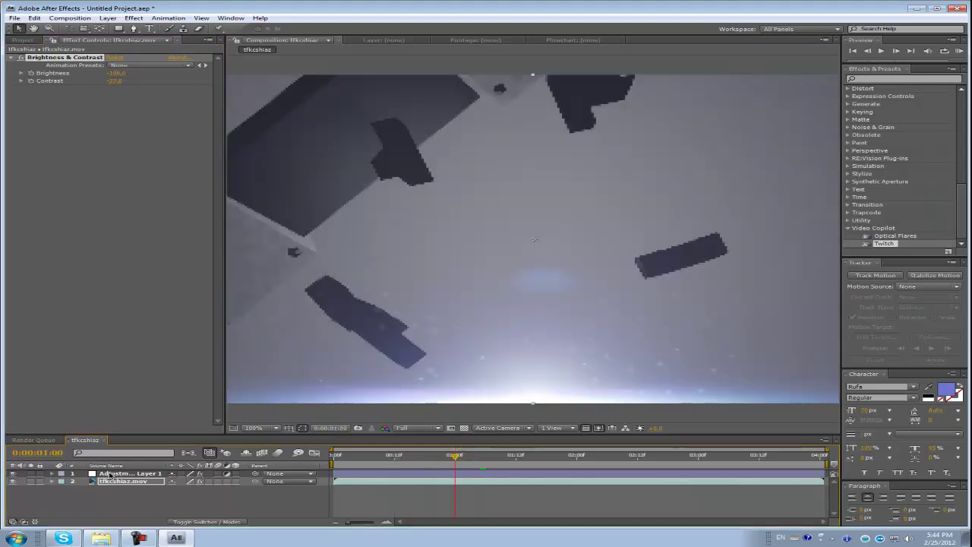
# Step: Apply the Blue Glow preset to Twitch on Adjustment Layer 1
pyautogui.click(114, 474)
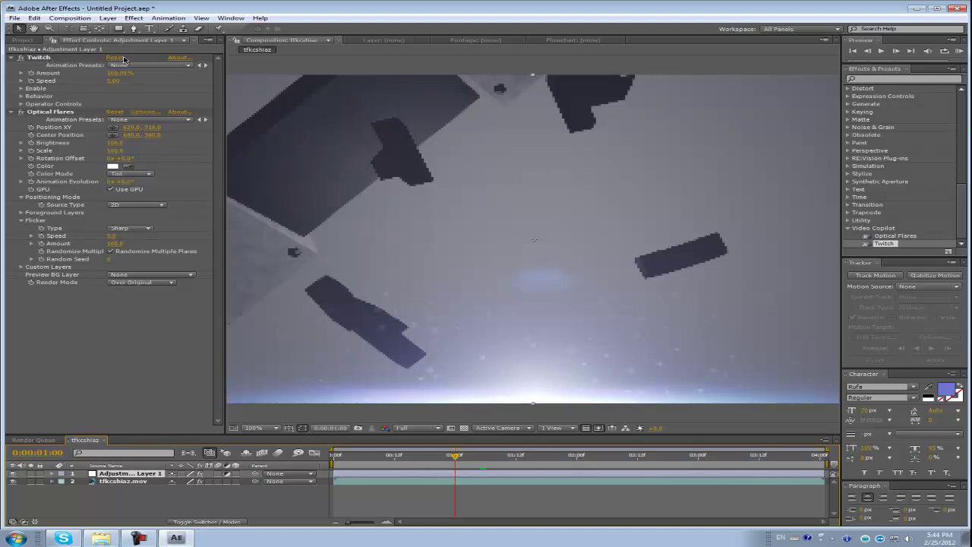
pyautogui.click(148, 65)
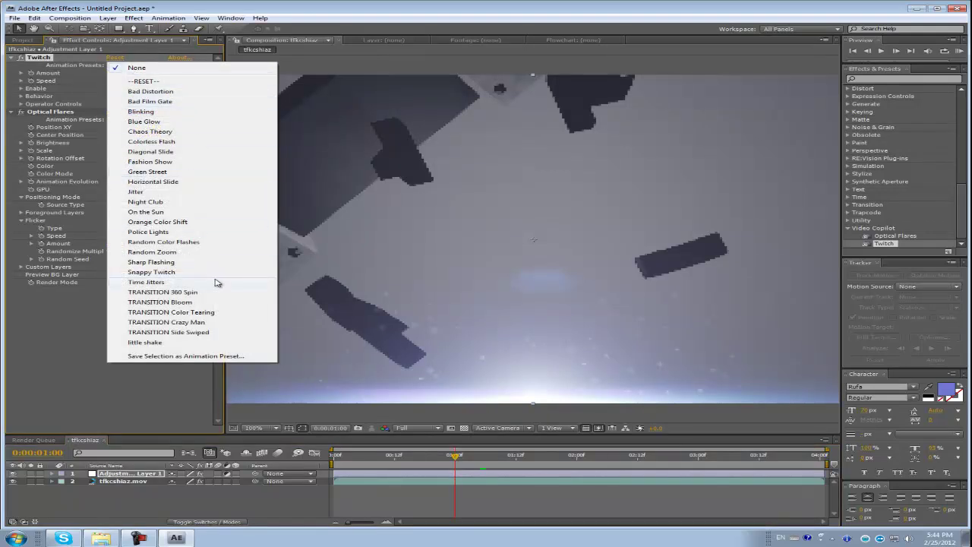
pyautogui.click(149, 122)
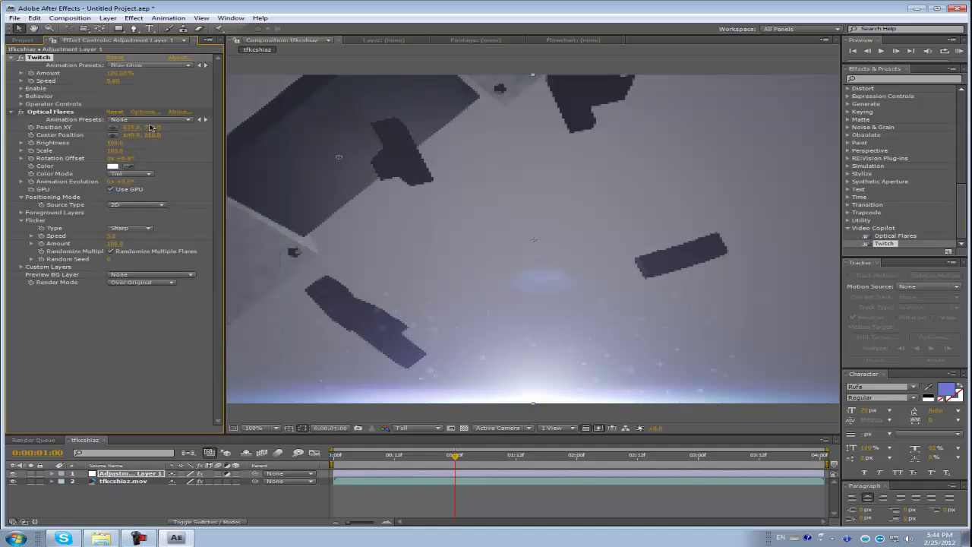
# Step: Shift the Twitch Operator Controls Blur Tint hue to blue #4A92FF
pyautogui.click(21, 105)
pyautogui.scroll(-1, 22, 108)
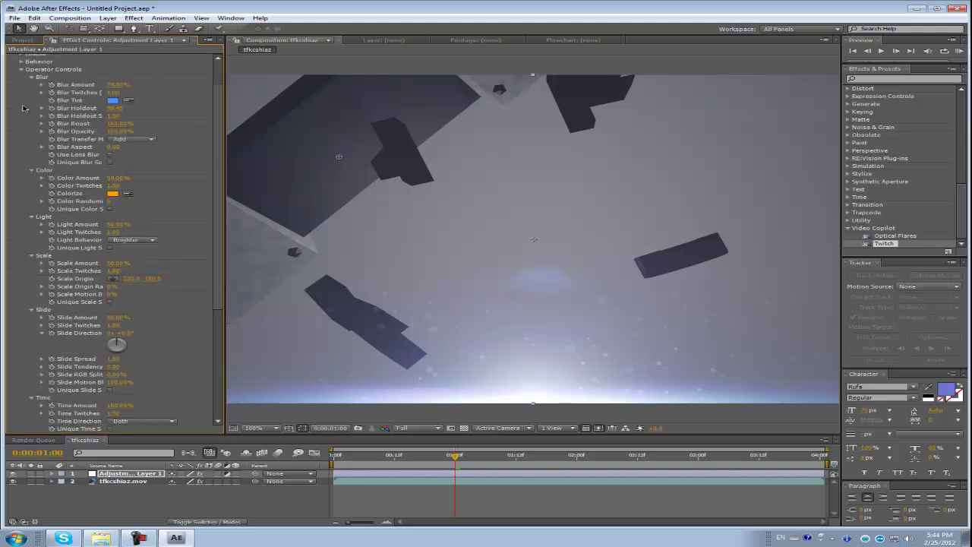
pyautogui.click(116, 101)
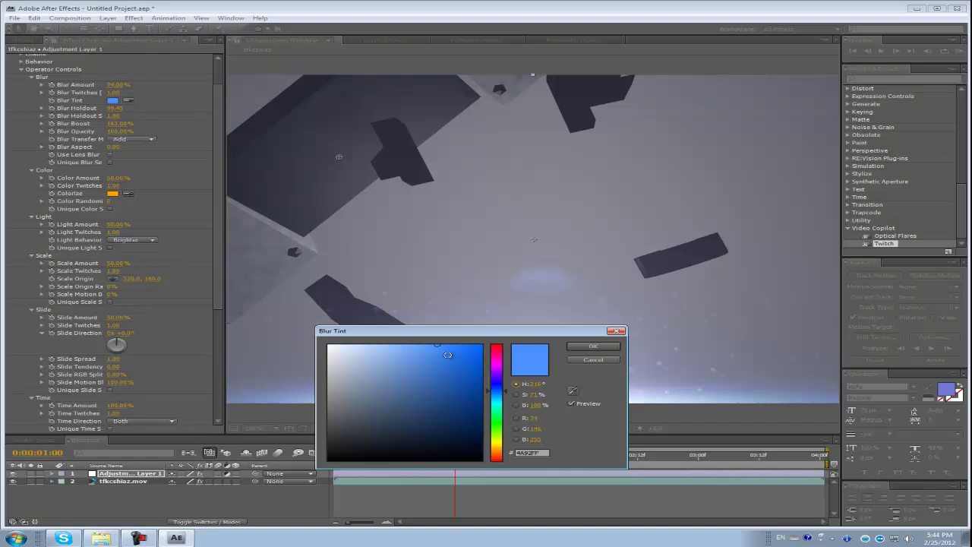
pyautogui.click(441, 348)
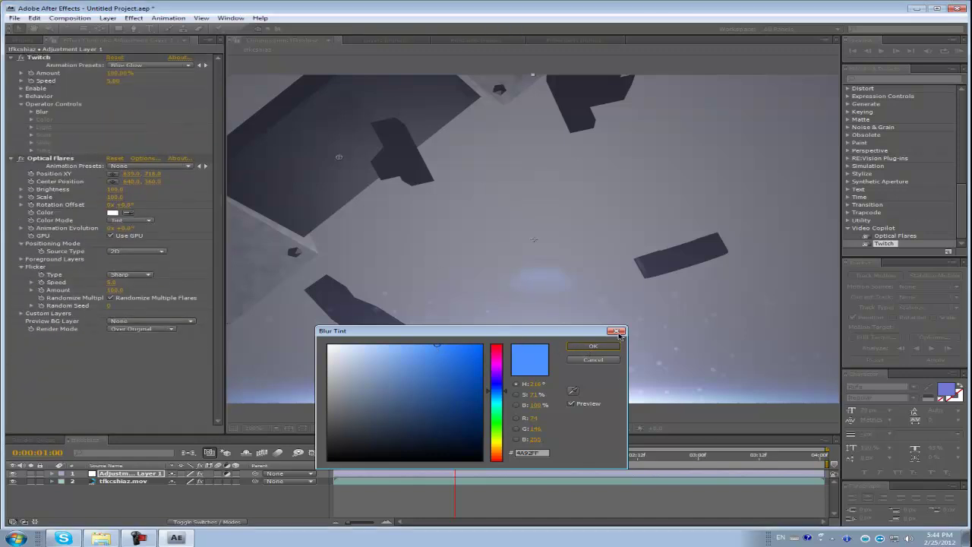
pyautogui.click(617, 331)
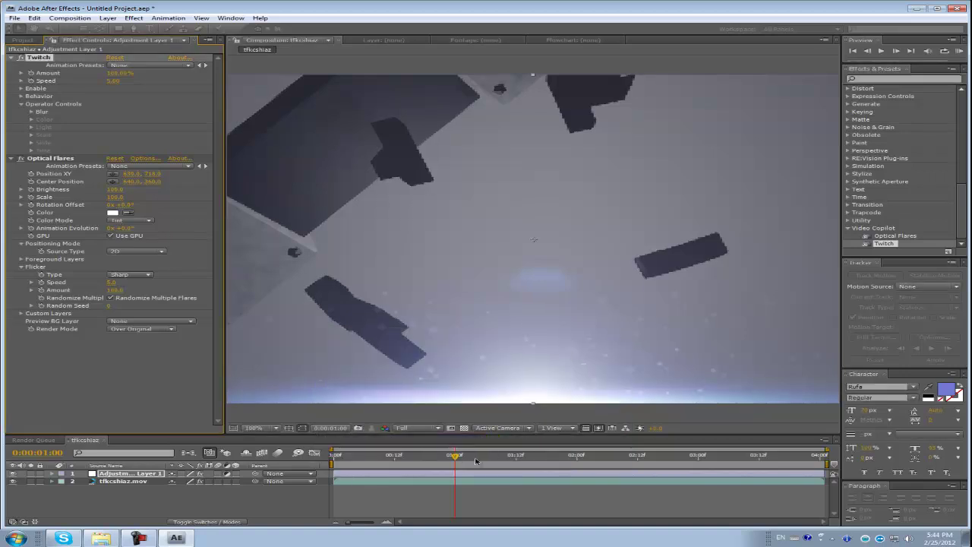
# Step: Apply Video Copilot Twitch to the tfkcshiaz.mov footage layer, beneath Brightness & Contrast
pyautogui.moveTo(454, 461); pyautogui.dragTo(754, 439)
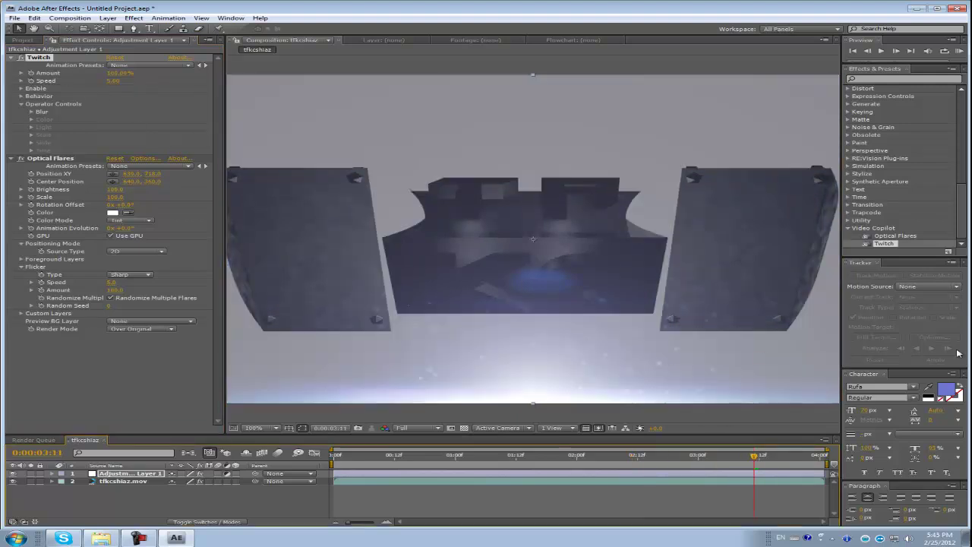
pyautogui.moveTo(887, 246); pyautogui.dragTo(124, 483)
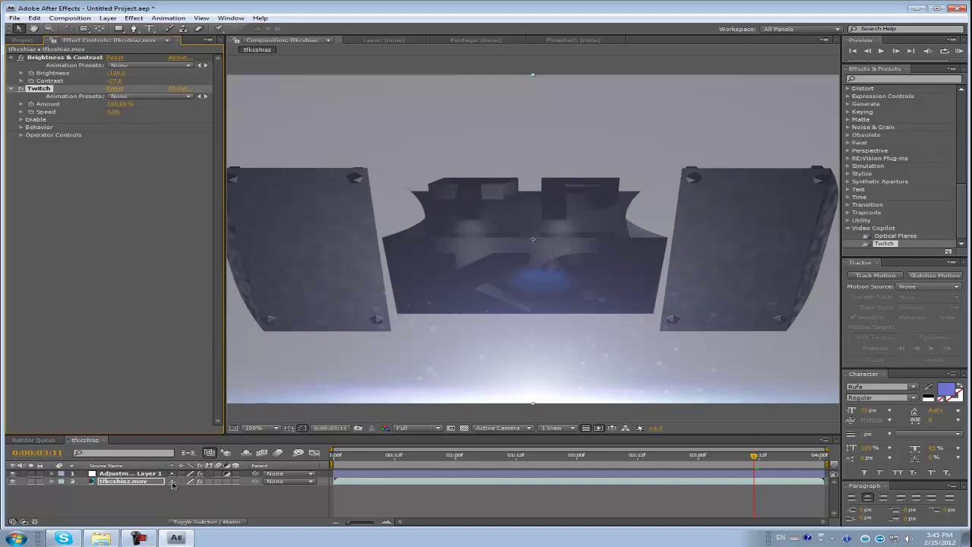
# Step: Enable only Slide twitches on the footage's Twitch and set Border to Expand
pyautogui.click(116, 483)
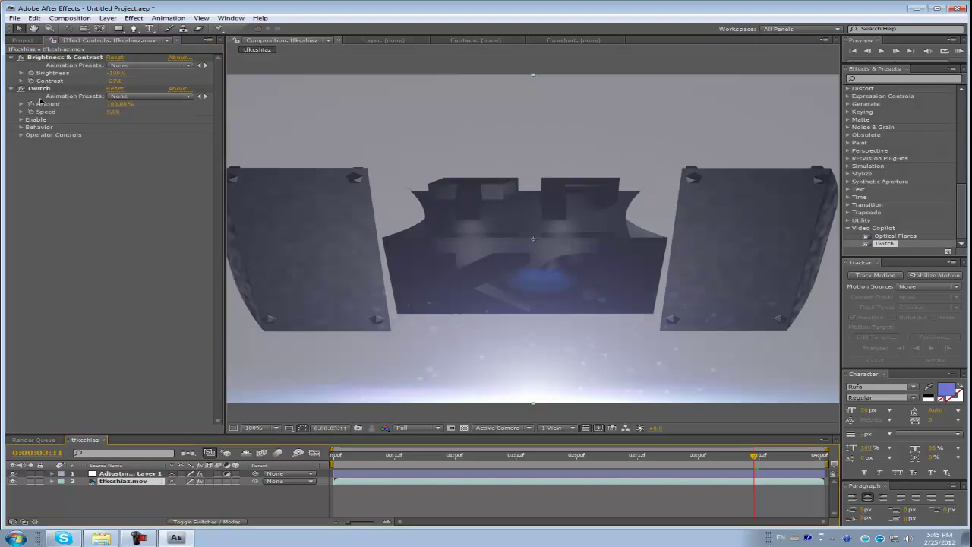
pyautogui.click(21, 120)
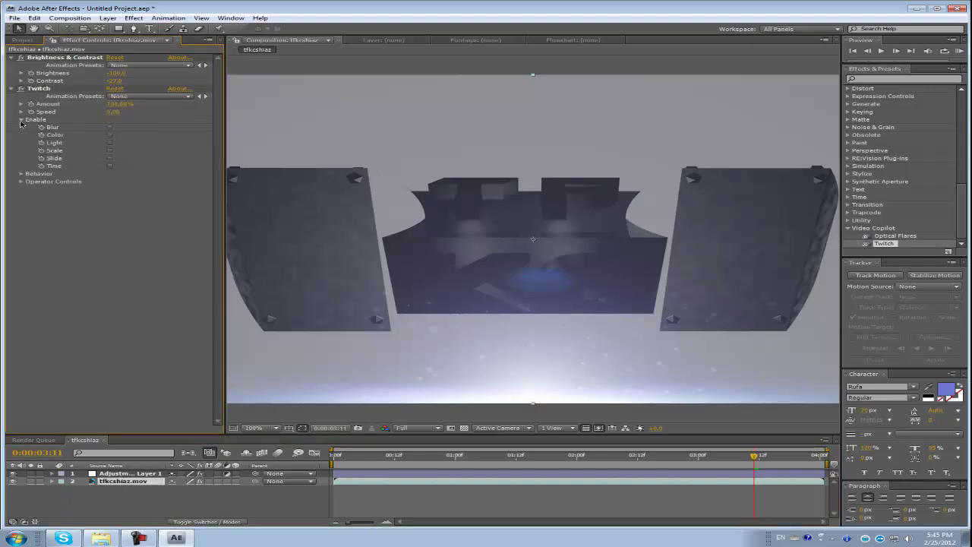
pyautogui.click(111, 158)
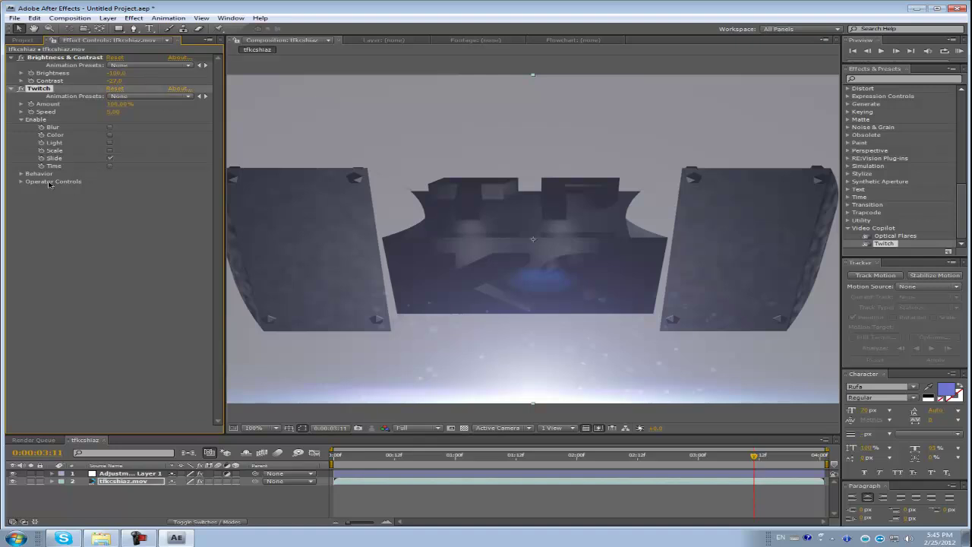
pyautogui.click(22, 174)
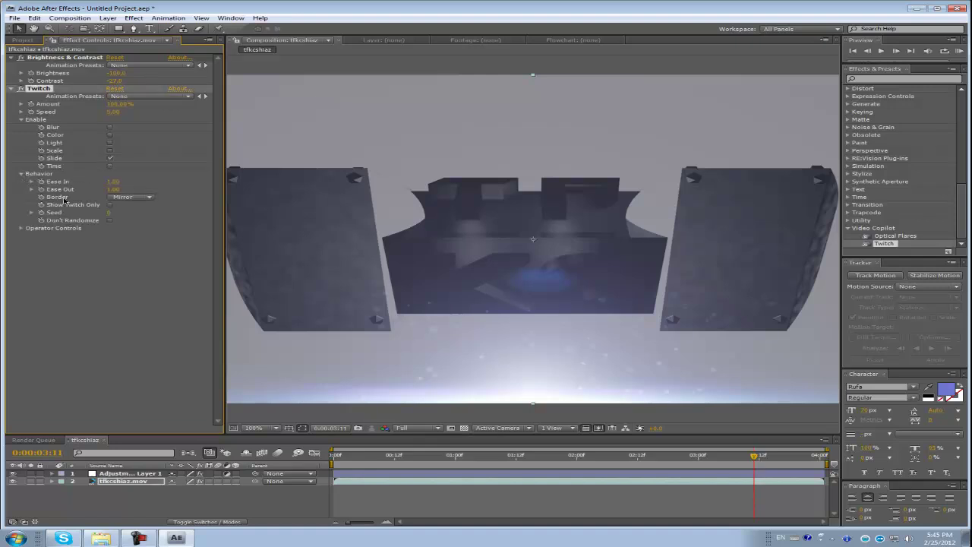
pyautogui.click(151, 198)
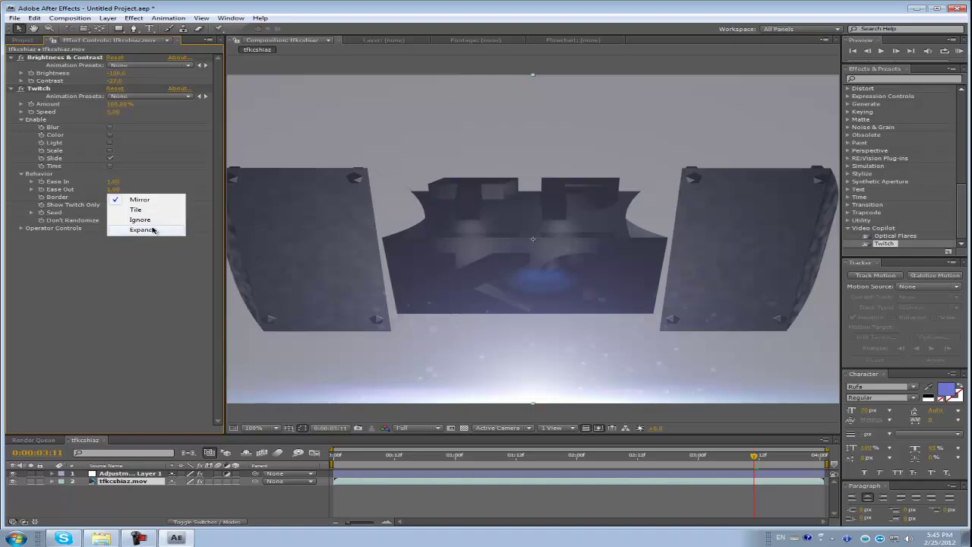
pyautogui.click(151, 228)
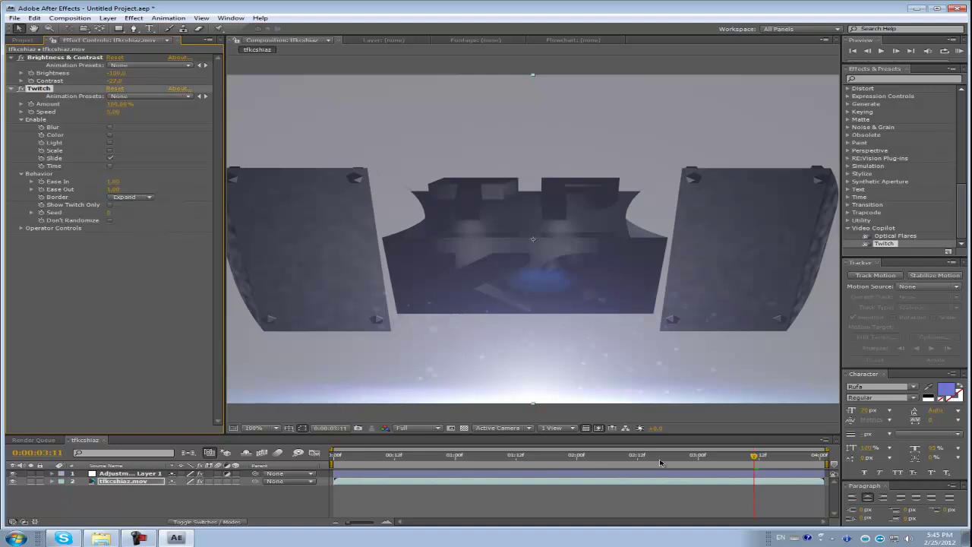
# Step: Preview the animation from the start, then change the Twitch Border to Tile
pyautogui.moveTo(339, 457); pyautogui.dragTo(330, 461)
pyautogui.press('space')
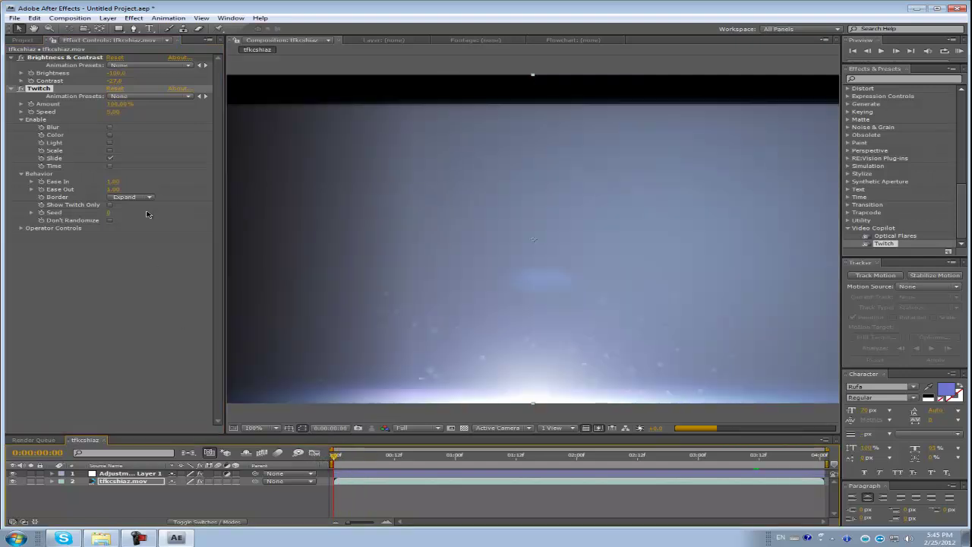
pyautogui.click(146, 197)
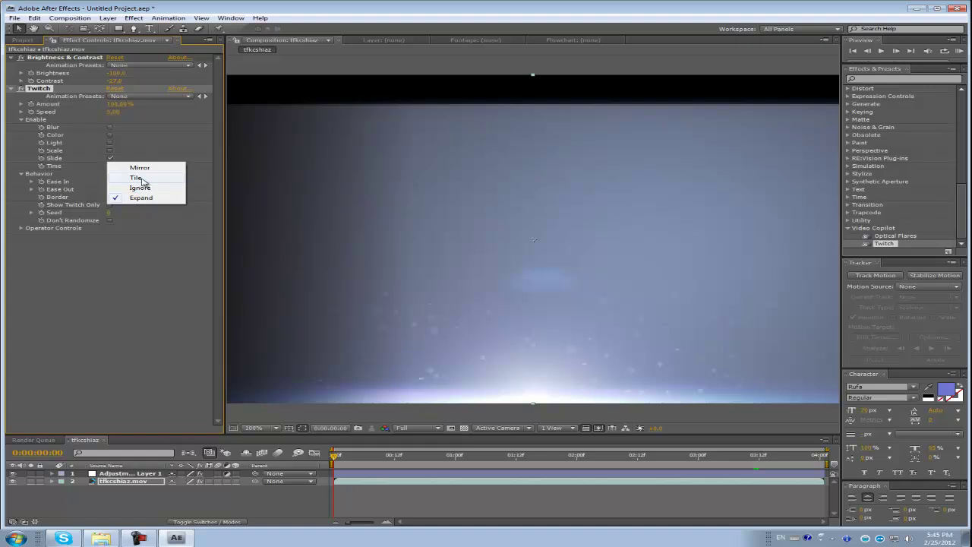
pyautogui.click(141, 178)
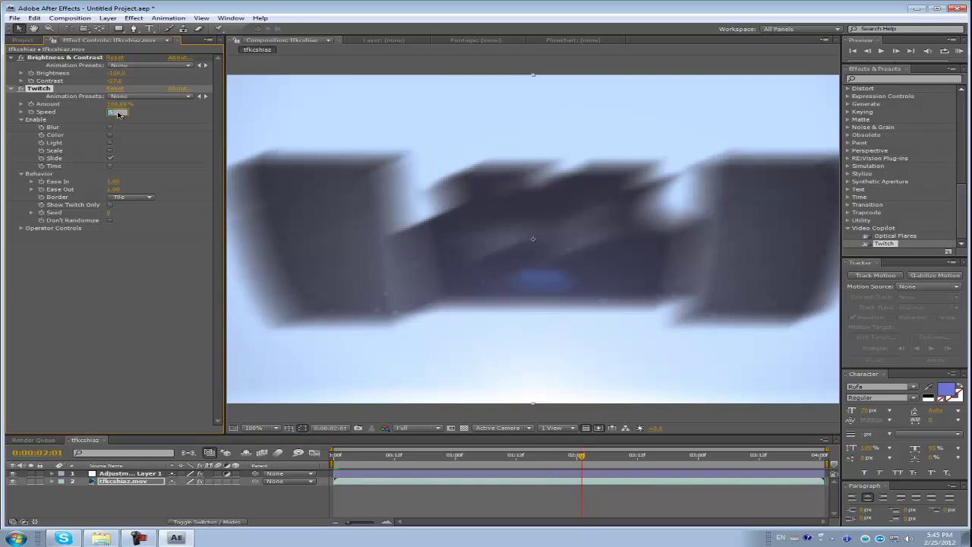
# Step: Set the footage's Twitch Speed to 2.5 and return to the first frame
pyautogui.click(117, 113)
pyautogui.write('2.5')
pyautogui.press('Return')
pyautogui.click(578, 457)
pyautogui.moveTo(459, 459)
pyautogui.mouseDown()
pyautogui.moveTo(401, 459)
pyautogui.moveTo(454, 460)
pyautogui.mouseUp()
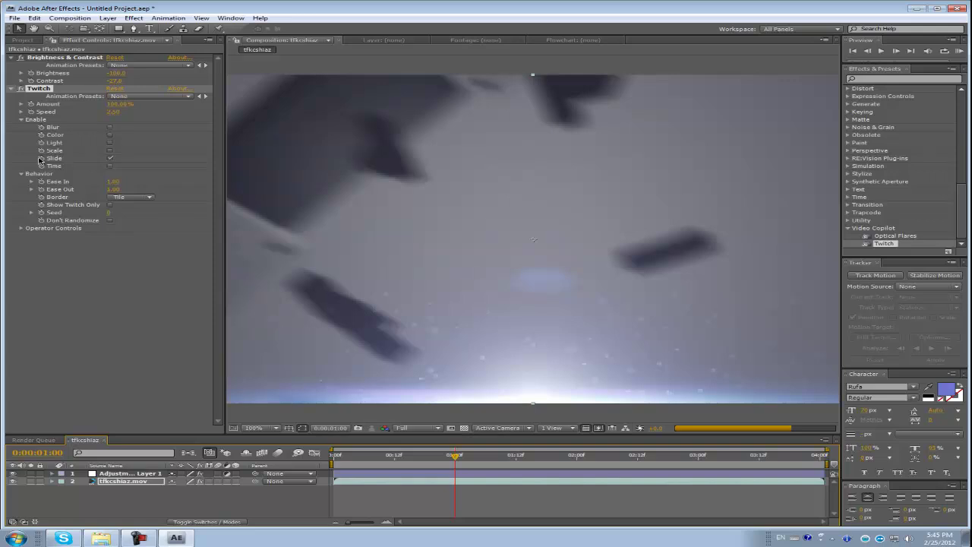
pyautogui.moveTo(453, 459); pyautogui.dragTo(450, 459)
pyautogui.press('Home')
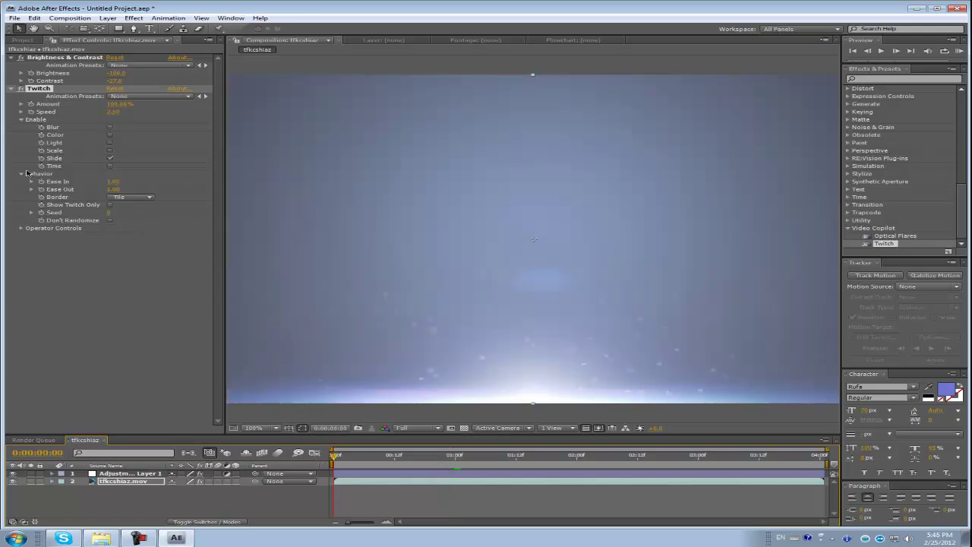
# Step: Keyframe Slide twitches on at 0:00:01:10 and off again at 0:00:02:02
pyautogui.click(38, 161)
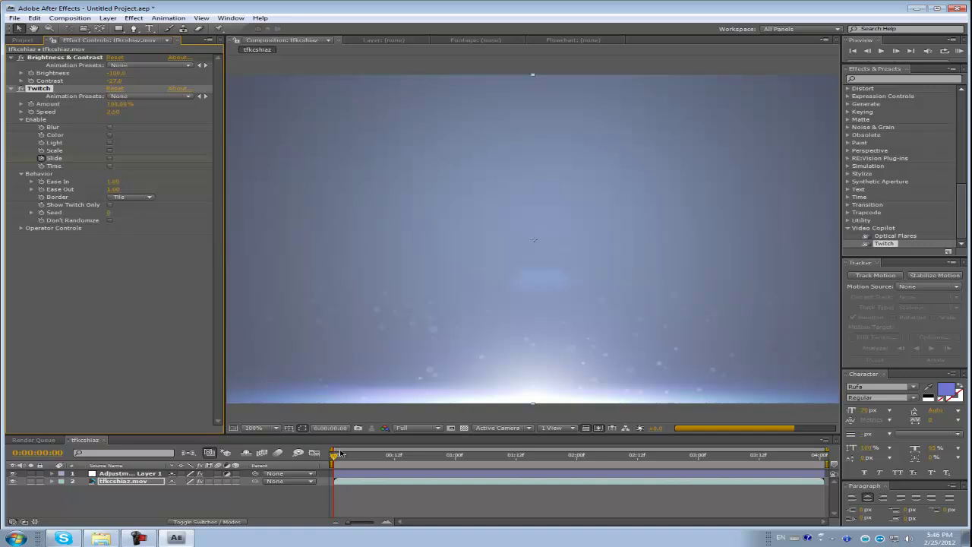
pyautogui.moveTo(409, 458); pyautogui.dragTo(505, 455)
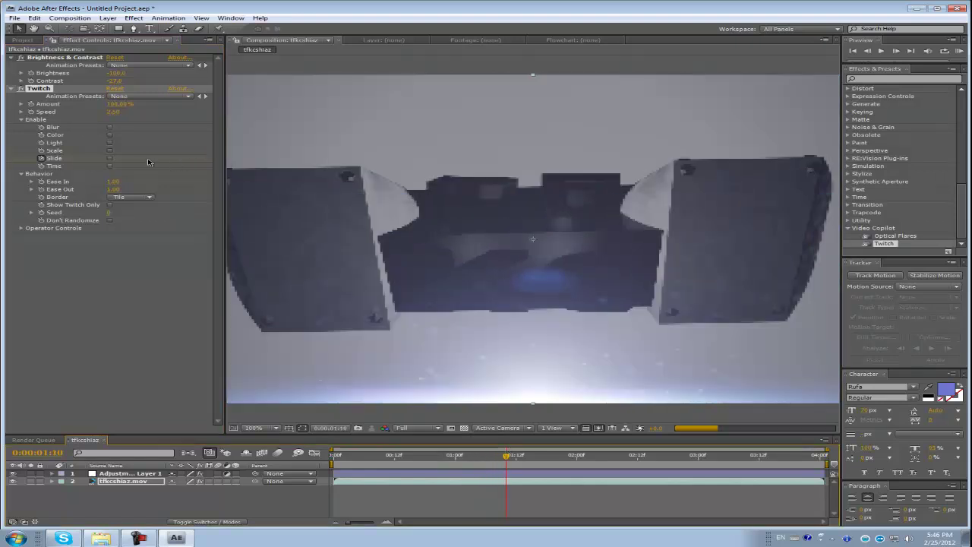
pyautogui.click(110, 158)
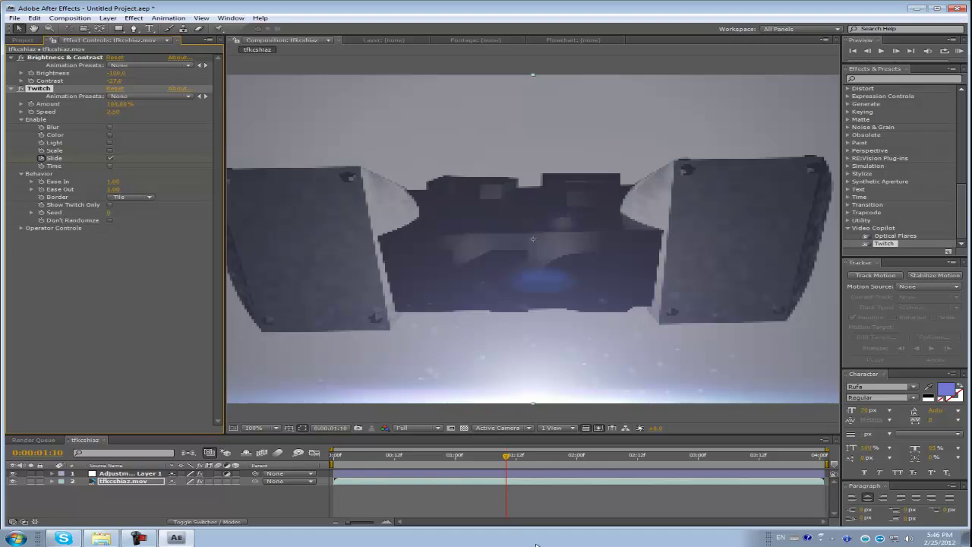
pyautogui.moveTo(506, 457); pyautogui.dragTo(587, 457)
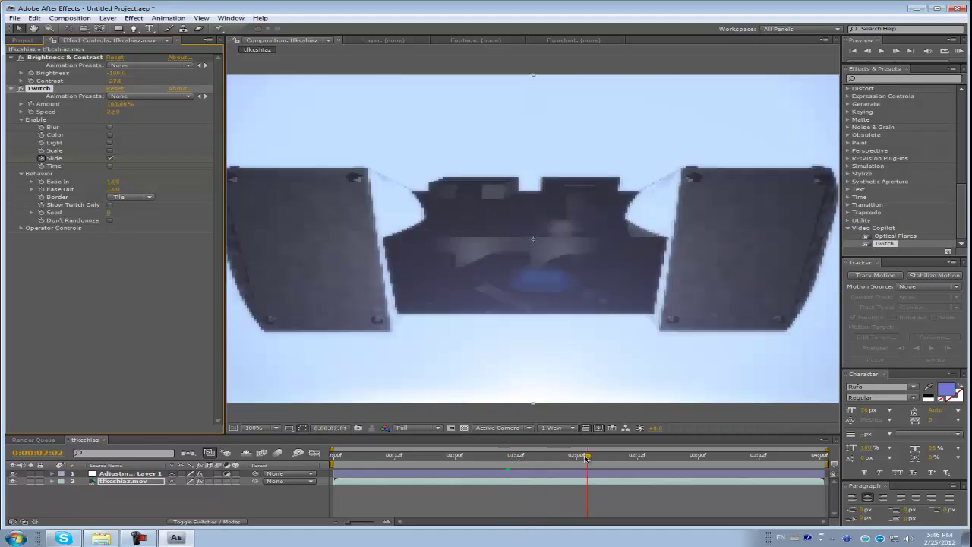
pyautogui.click(111, 158)
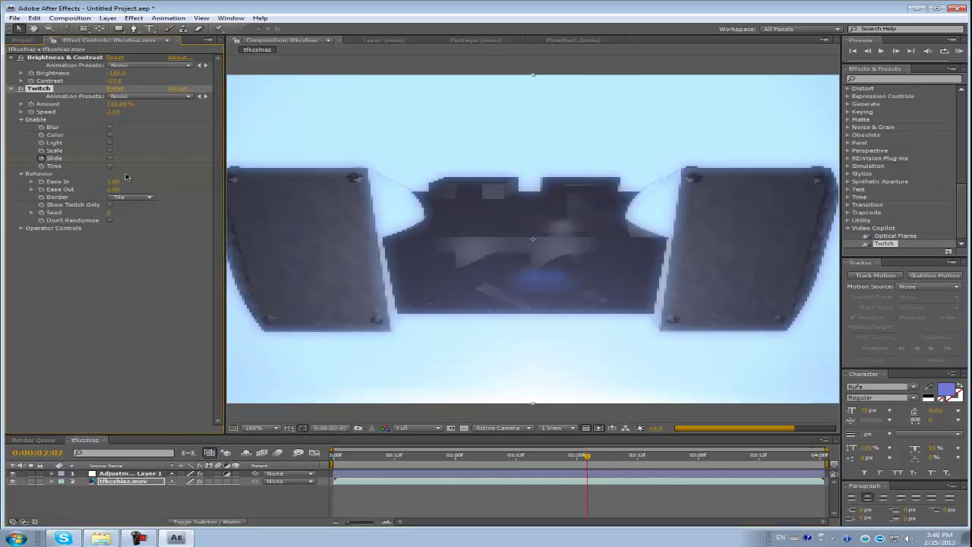